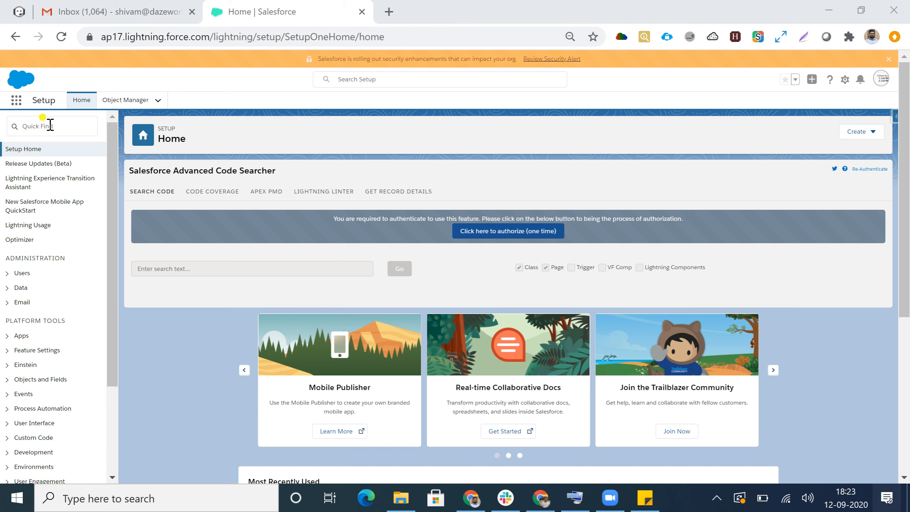
Find the setup pages matching "work" and open Workflow Rules.
{"action": "left_click", "coordinate": [50, 126]}
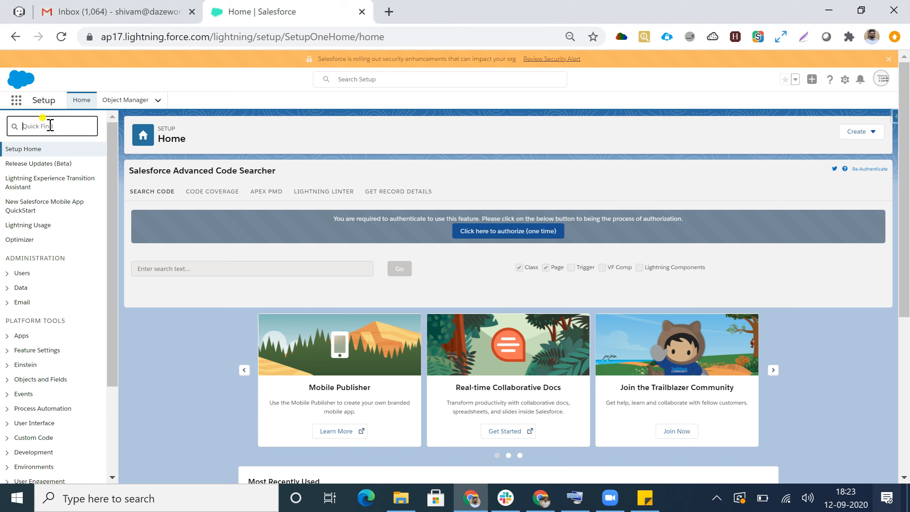
{"action": "type", "text": "wor"}
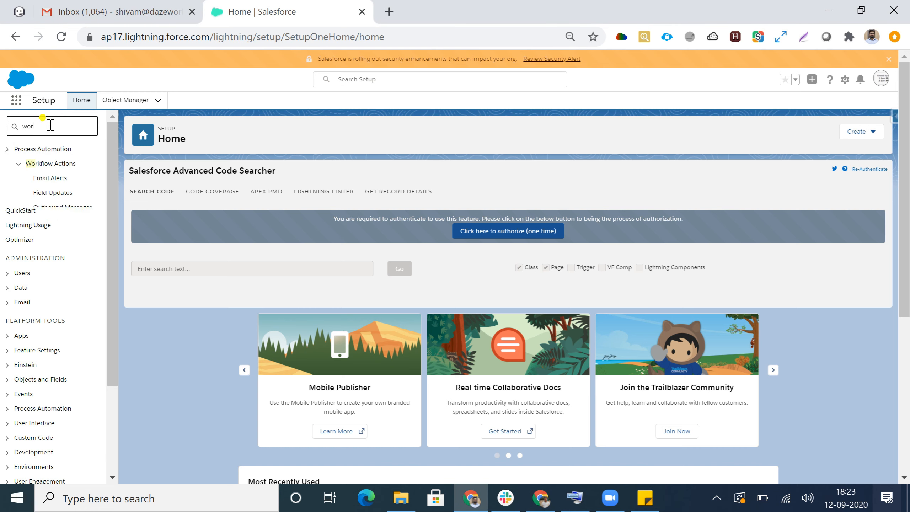
{"action": "type", "text": "k"}
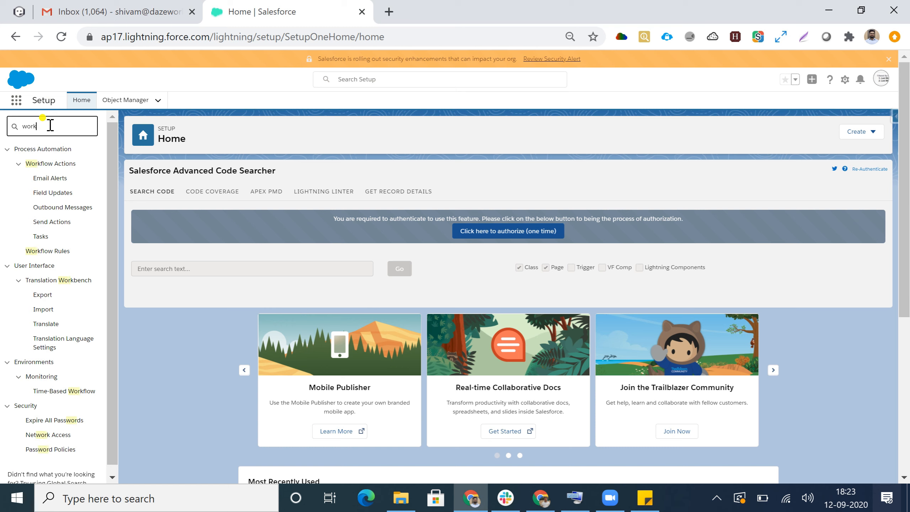
{"action": "left_click", "coordinate": [63, 251]}
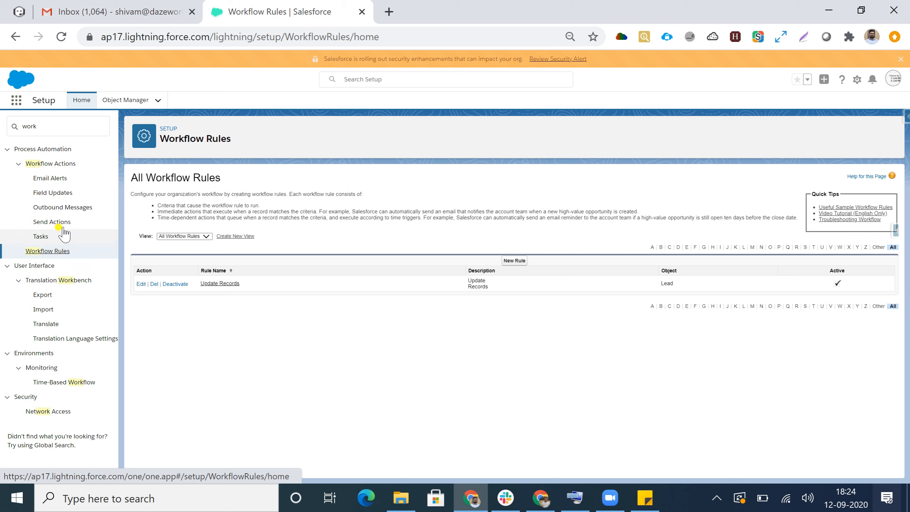
Start a new workflow rule on the Lead object and continue to its configuration.
{"action": "left_click", "coordinate": [514, 260]}
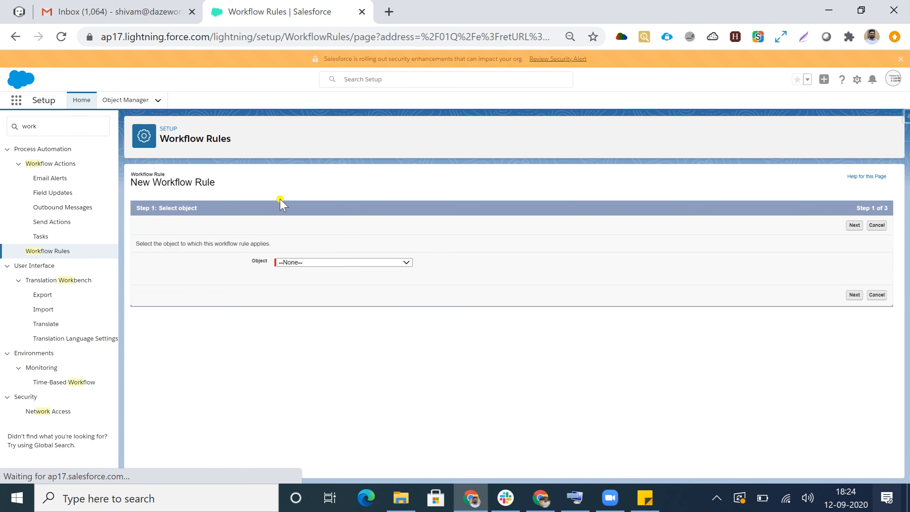
{"action": "left_click", "coordinate": [317, 262]}
{"action": "scroll", "coordinate": [317, 215], "scroll_direction": "down", "scroll_amount": 10}
{"action": "left_click", "coordinate": [305, 147]}
{"action": "left_click", "coordinate": [854, 295]}
Name the workflow rule "Send welcome email to customer" and leave its description blank.
{"action": "left_click", "coordinate": [305, 280]}
{"action": "type", "text": "Send welcome email to customer"}
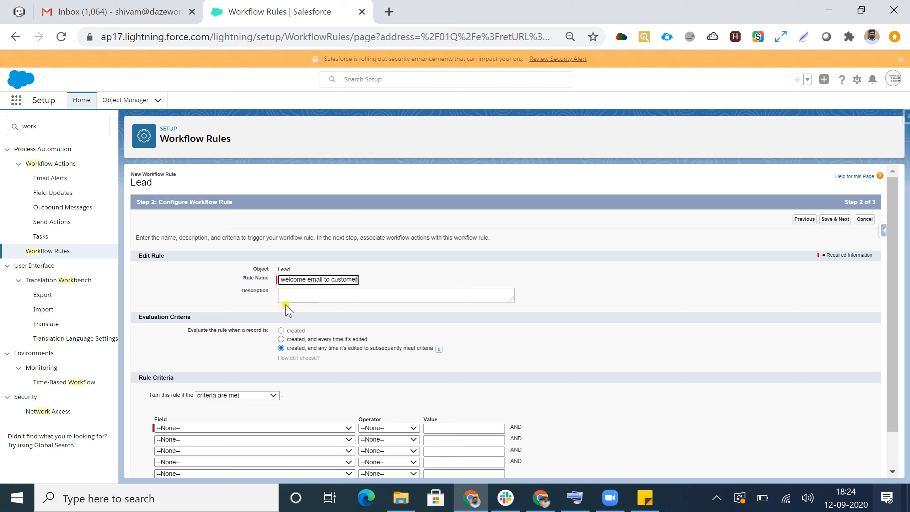
{"action": "left_click", "coordinate": [294, 293]}
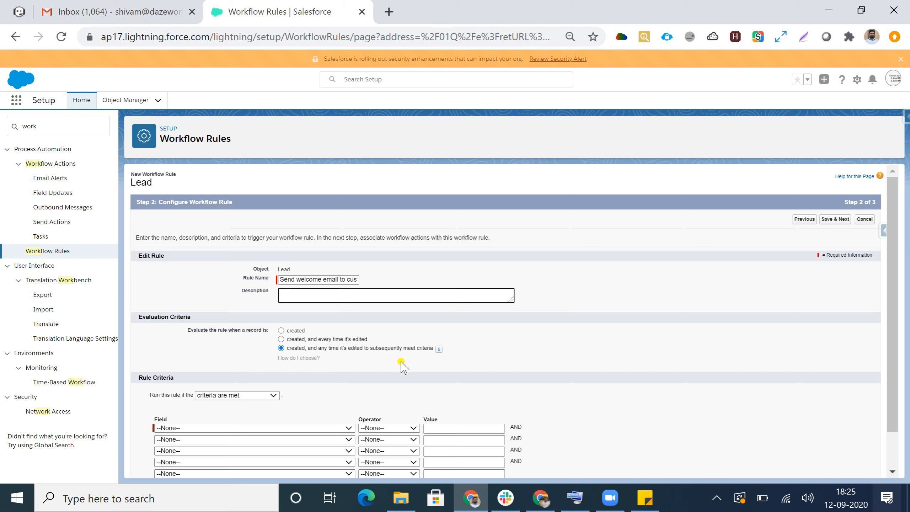
Choose Lead: Lead Source as the field of the first rule criterion.
{"action": "scroll", "coordinate": [320, 361], "scroll_direction": "down", "scroll_amount": 1}
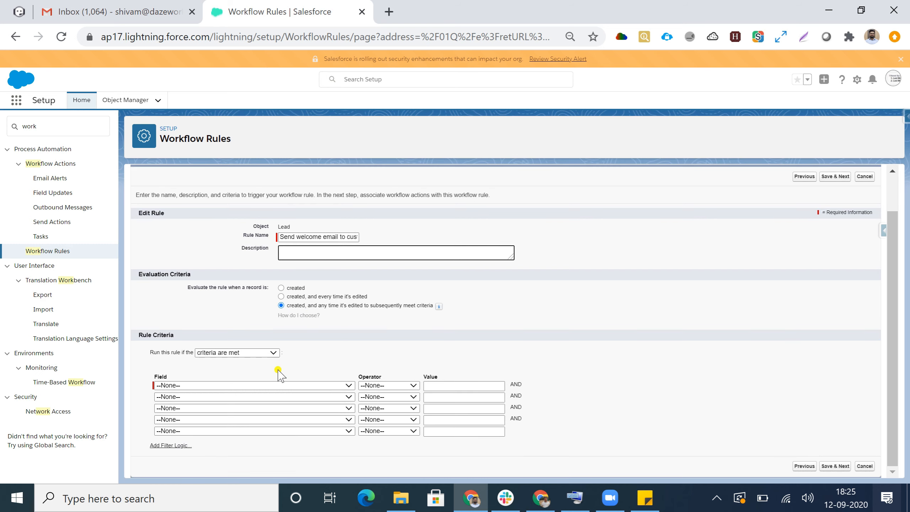
{"action": "left_click", "coordinate": [189, 386]}
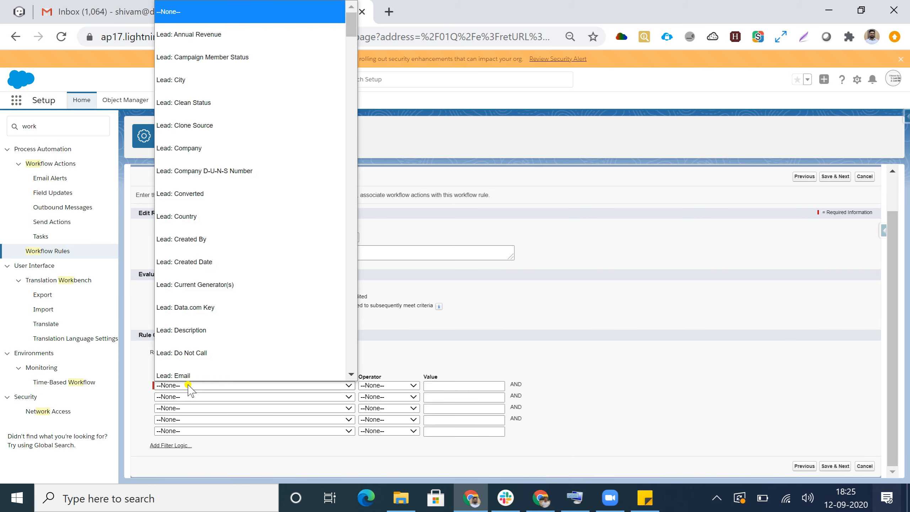
{"action": "scroll", "coordinate": [186, 358], "scroll_direction": "down", "scroll_amount": 1}
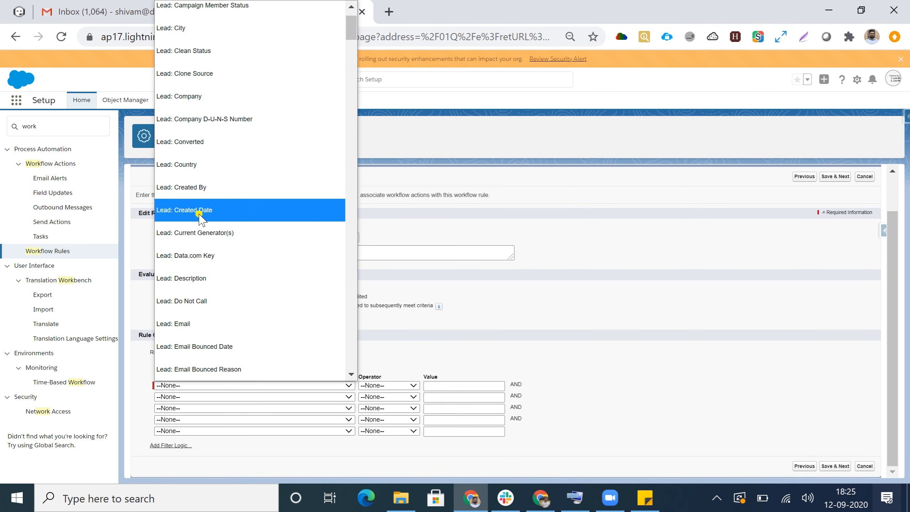
{"action": "scroll", "coordinate": [197, 218], "scroll_direction": "down", "scroll_amount": 6}
{"action": "scroll", "coordinate": [190, 237], "scroll_direction": "down", "scroll_amount": 3}
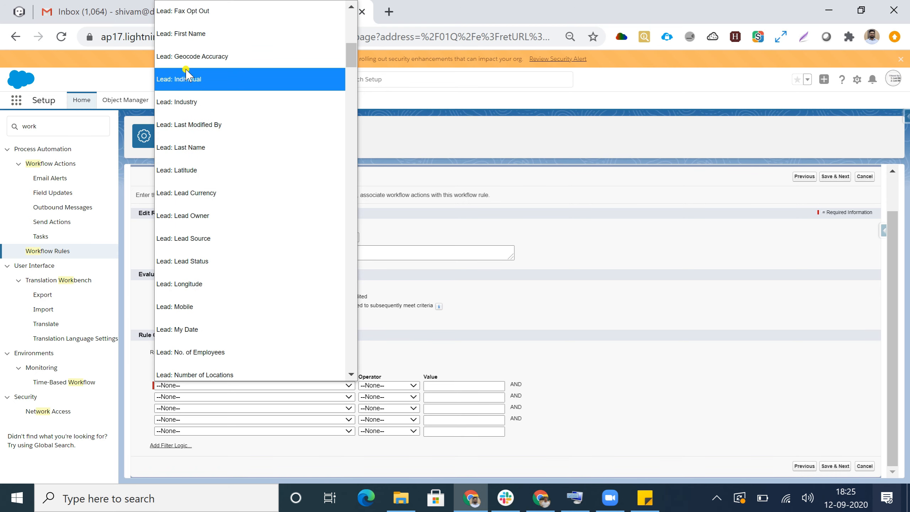
{"action": "scroll", "coordinate": [200, 203], "scroll_direction": "down", "scroll_amount": 2}
{"action": "scroll", "coordinate": [200, 204], "scroll_direction": "down", "scroll_amount": 4}
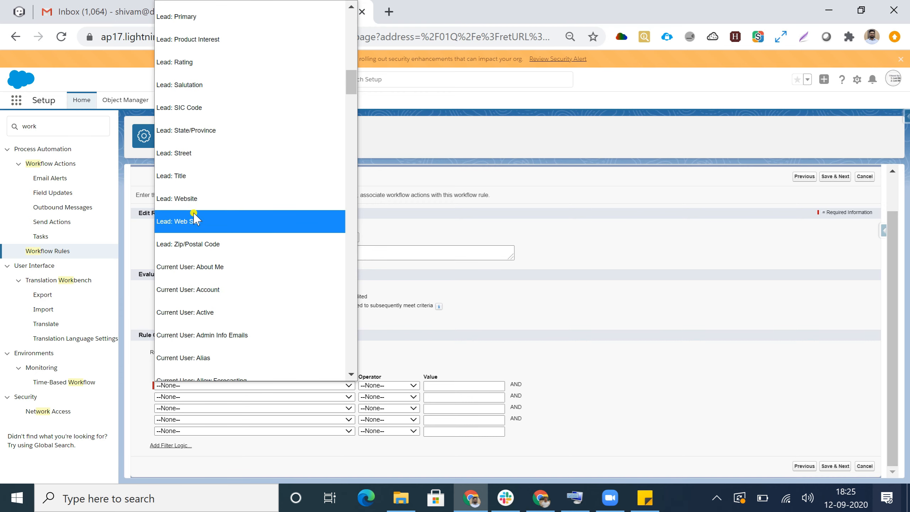
{"action": "scroll", "coordinate": [187, 89], "scroll_direction": "up", "scroll_amount": 2}
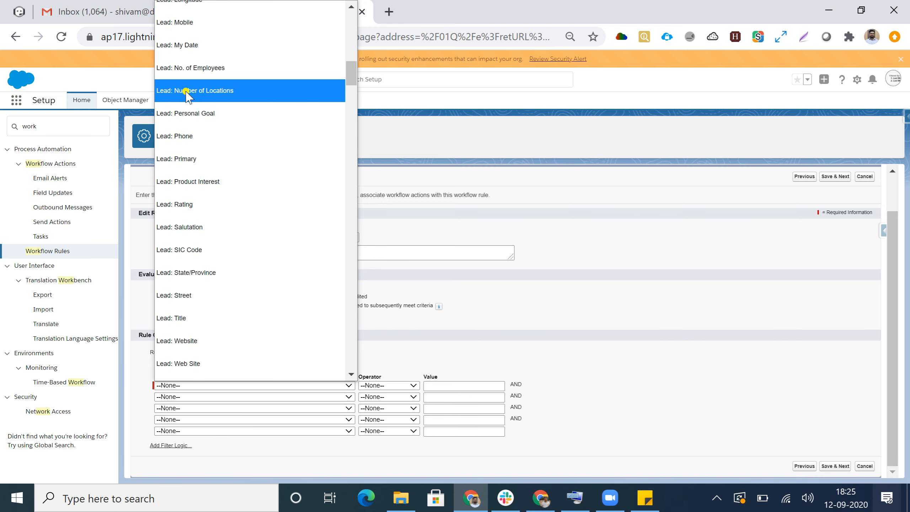
{"action": "scroll", "coordinate": [186, 92], "scroll_direction": "up", "scroll_amount": 4}
{"action": "scroll", "coordinate": [186, 94], "scroll_direction": "down", "scroll_amount": 5}
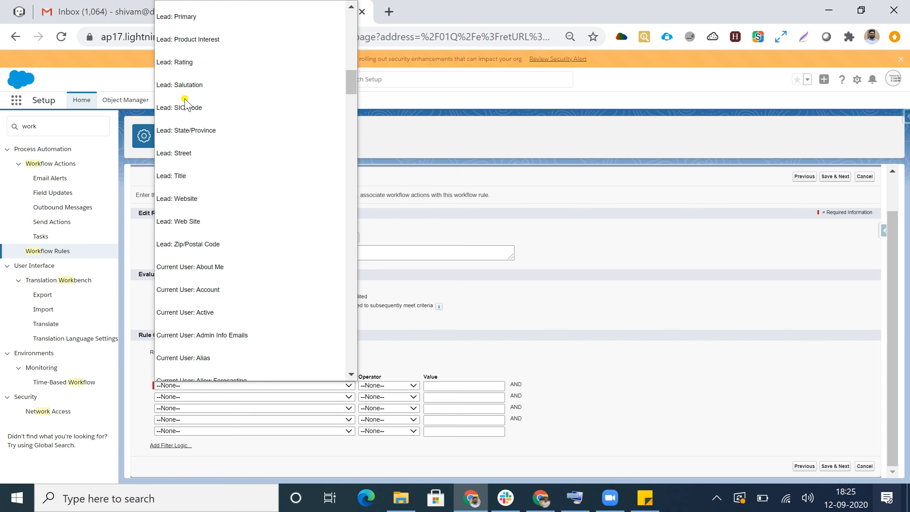
{"action": "scroll", "coordinate": [180, 195], "scroll_direction": "up", "scroll_amount": 2}
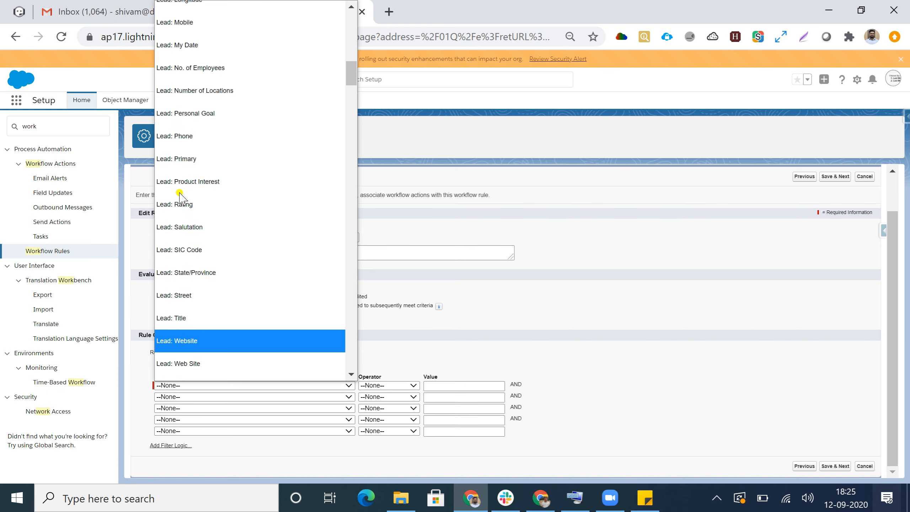
{"action": "scroll", "coordinate": [178, 251], "scroll_direction": "up", "scroll_amount": 4}
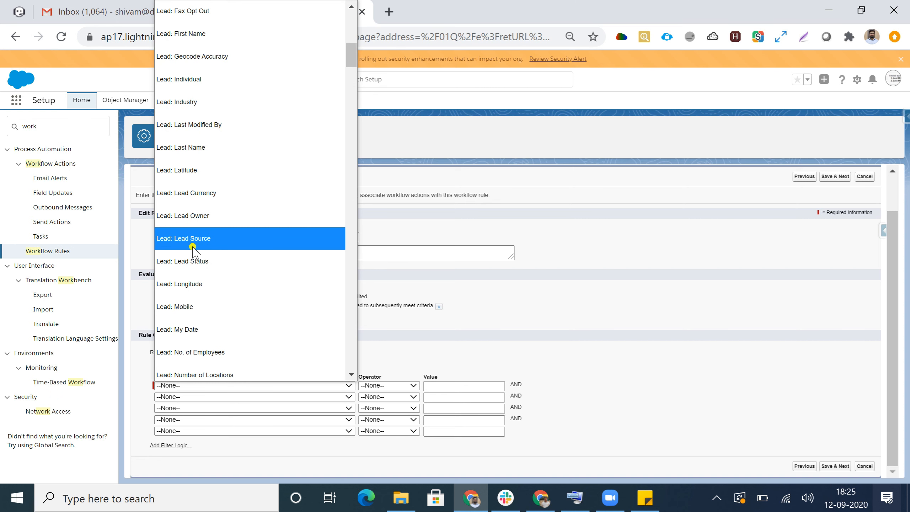
{"action": "left_click", "coordinate": [193, 239]}
Set the Lead Source criterion's operator to equals and insert Web as its value from the picklist lookup.
{"action": "left_click", "coordinate": [387, 385]}
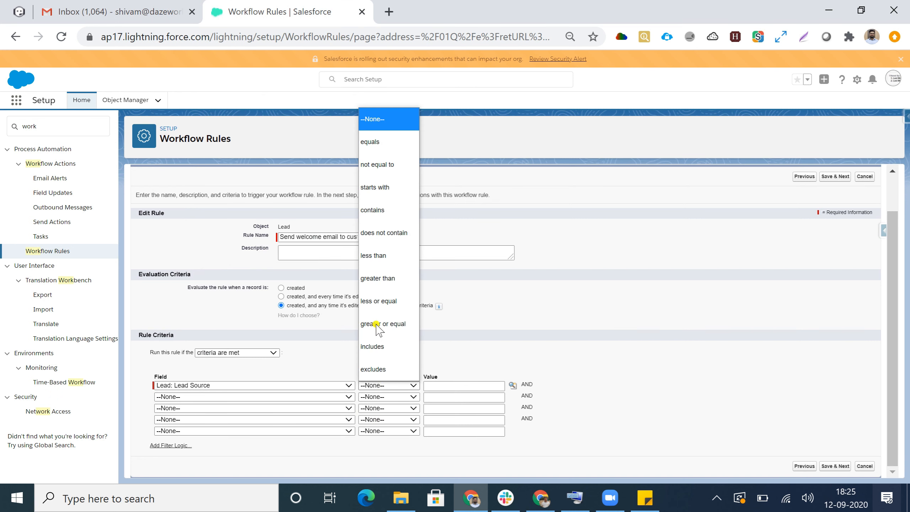
{"action": "left_click", "coordinate": [379, 143]}
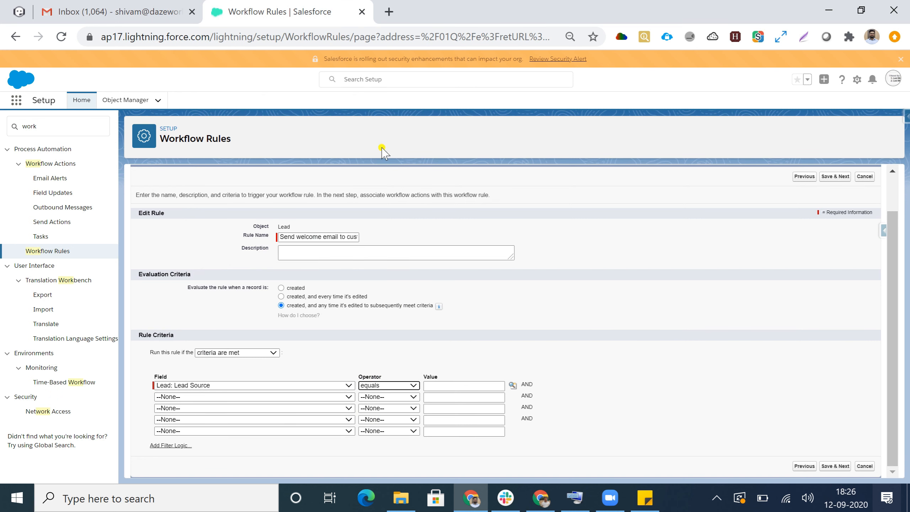
{"action": "left_click", "coordinate": [512, 385]}
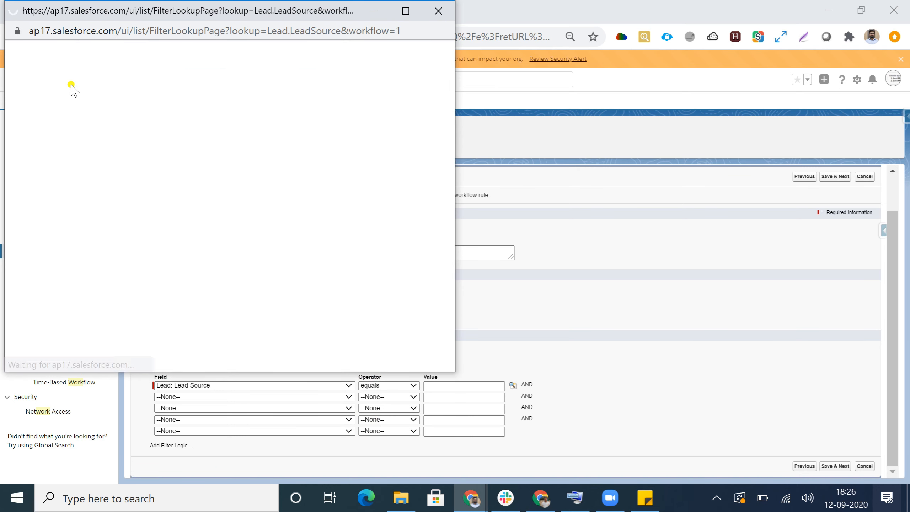
{"action": "left_click", "coordinate": [24, 139]}
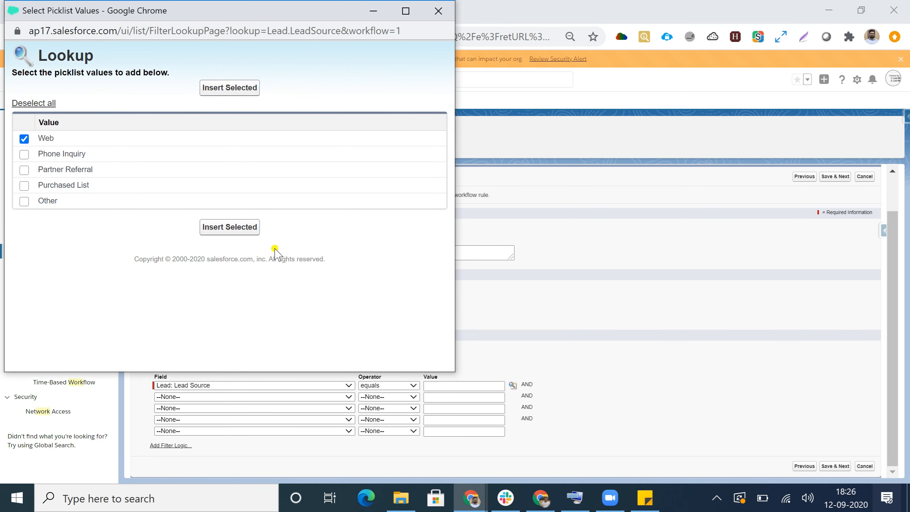
{"action": "left_click", "coordinate": [219, 227]}
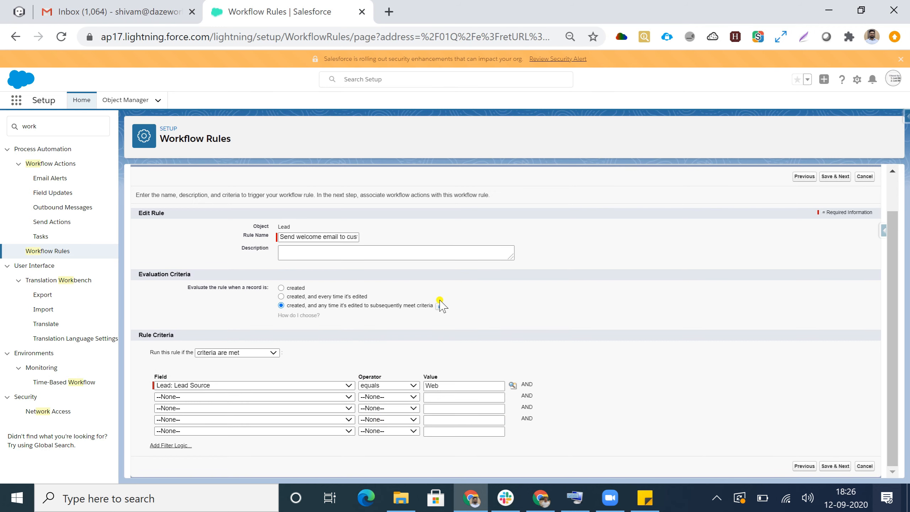
Add a second rule criterion requiring Lead: Email to be not equal to a blank value.
{"action": "left_click", "coordinate": [171, 396]}
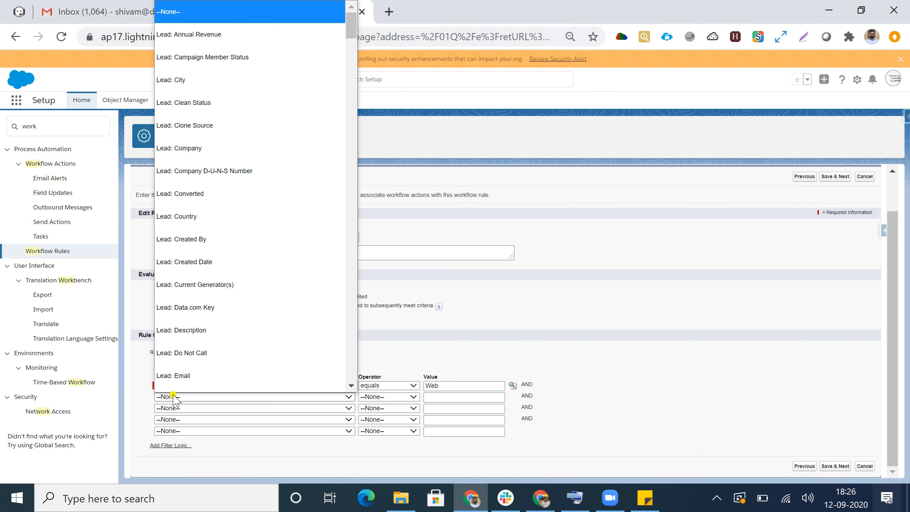
{"action": "scroll", "coordinate": [178, 378], "scroll_direction": "down", "scroll_amount": 2}
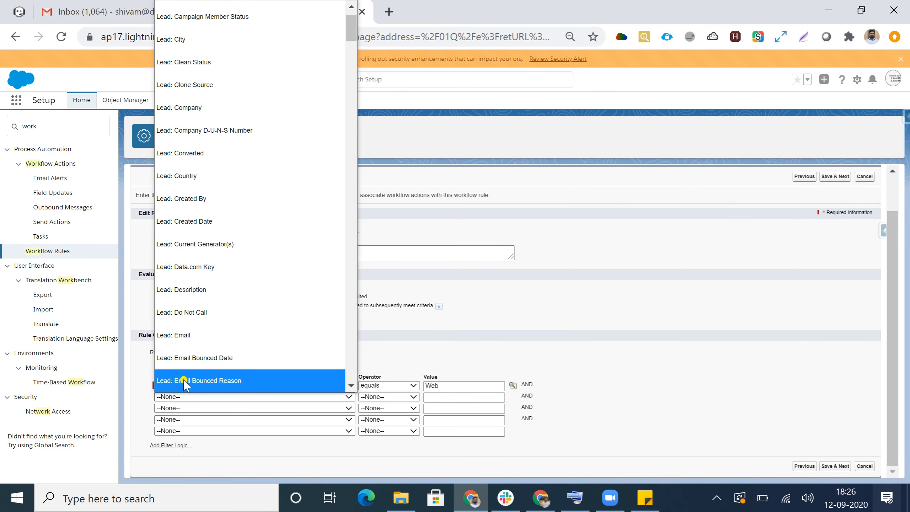
{"action": "left_click", "coordinate": [168, 335]}
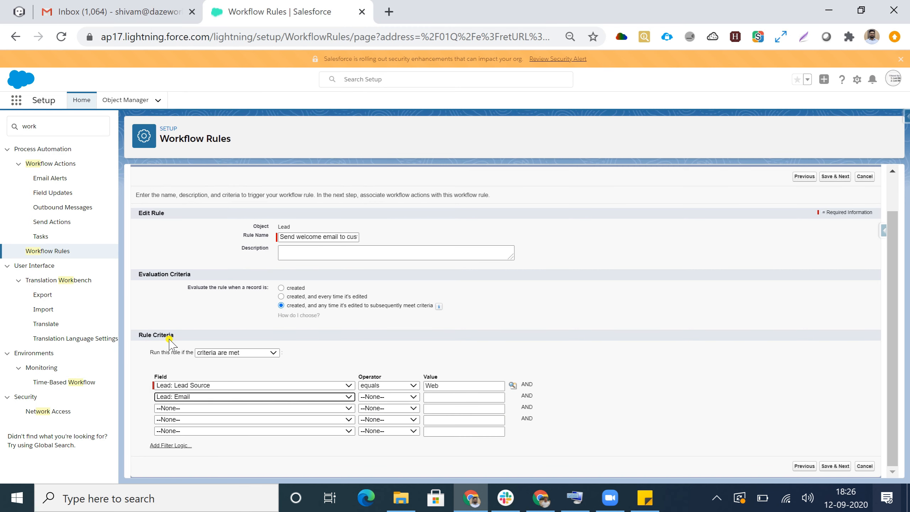
{"action": "left_click", "coordinate": [384, 397]}
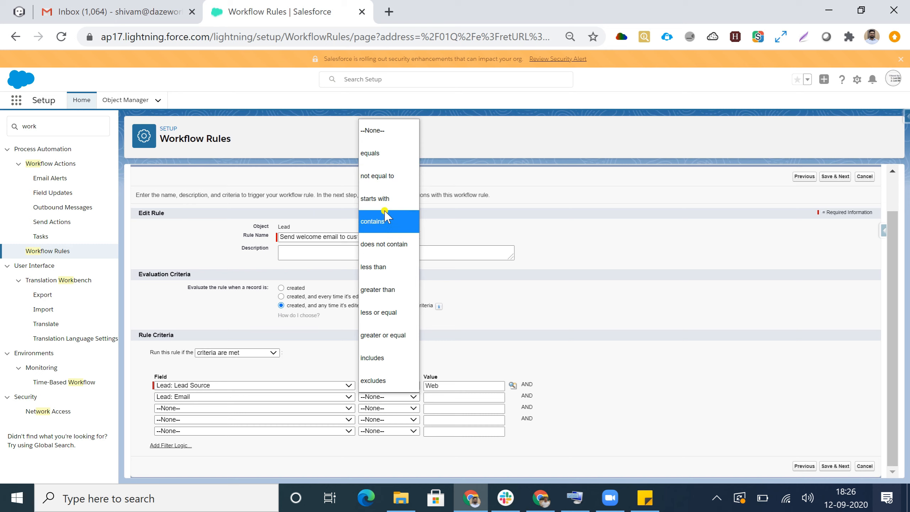
{"action": "left_click", "coordinate": [375, 182]}
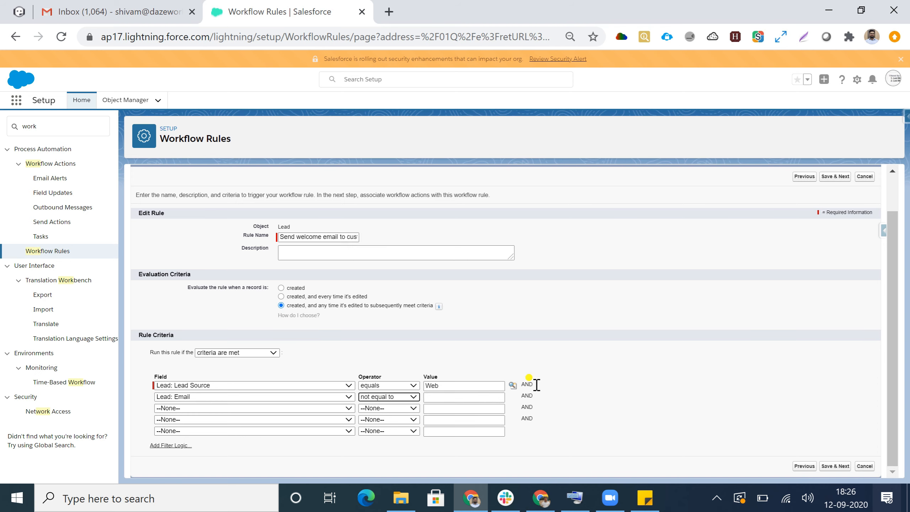
Add filter logic to the rule criteria with the expression 1 AND 2.
{"action": "left_click", "coordinate": [171, 444]}
{"action": "scroll", "coordinate": [166, 429], "scroll_direction": "down", "scroll_amount": 3}
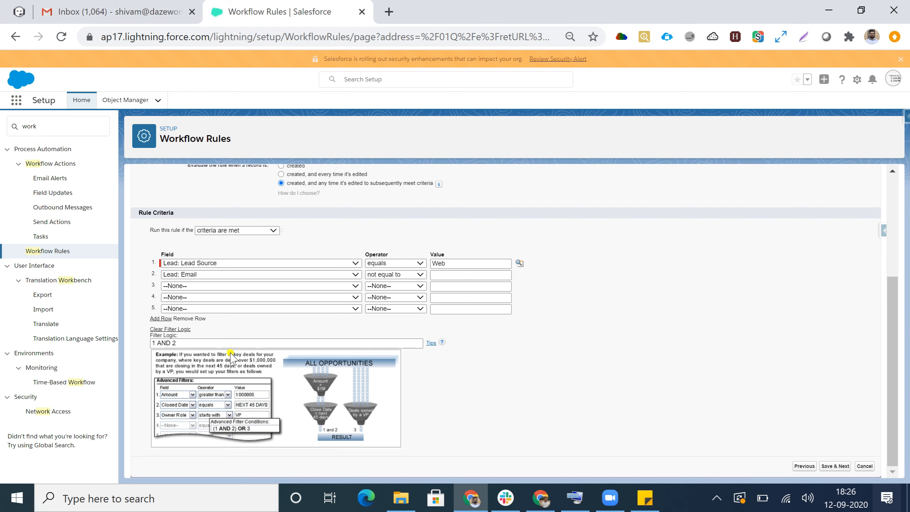
{"action": "scroll", "coordinate": [231, 358], "scroll_direction": "up", "scroll_amount": 5}
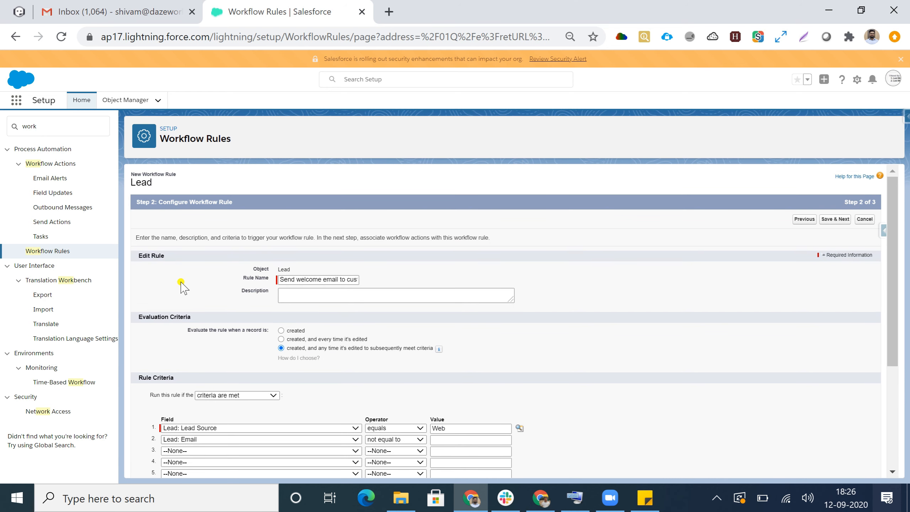
Save the rule's configuration and start a new email alert as an immediate workflow action.
{"action": "left_click", "coordinate": [830, 219]}
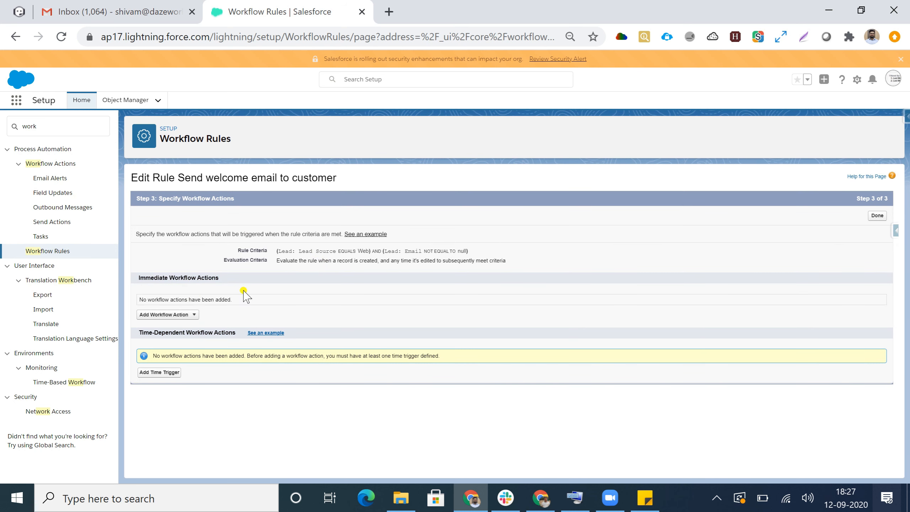
{"action": "left_click", "coordinate": [185, 318]}
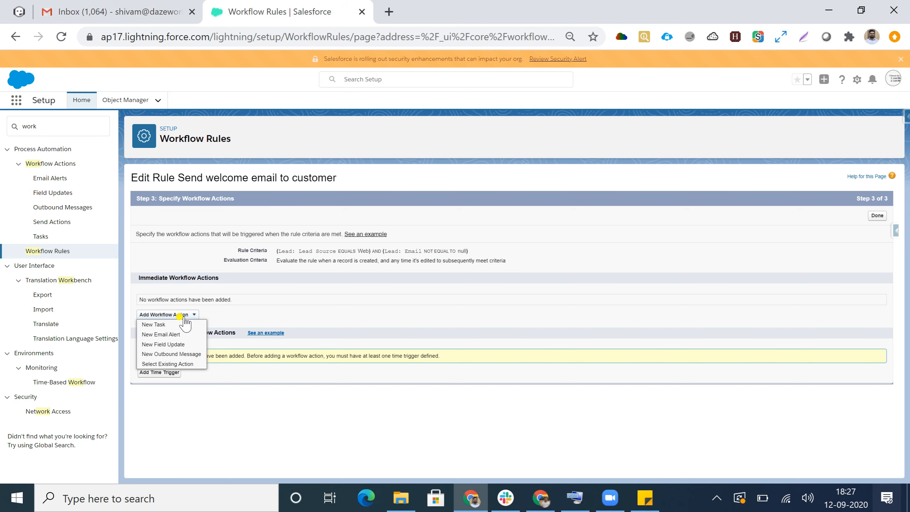
{"action": "left_click", "coordinate": [181, 334]}
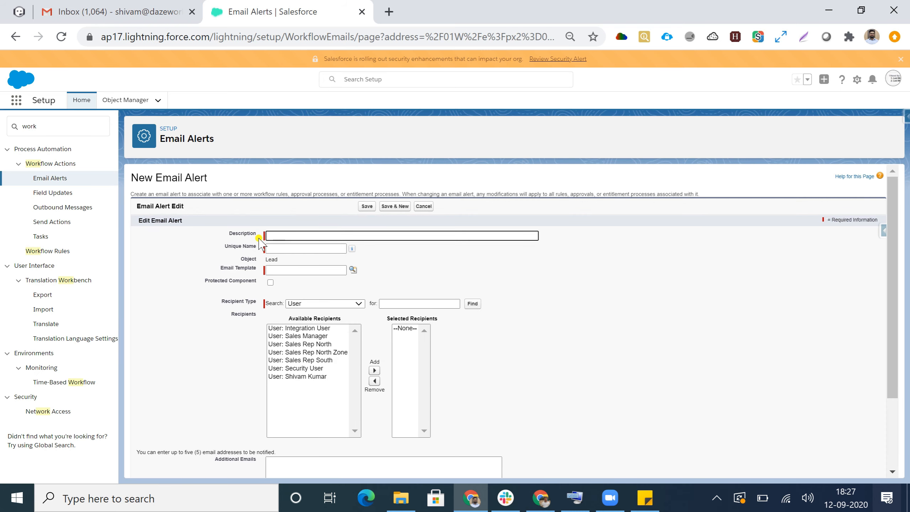
Duplicate the email alert's browser tab and open the Classic Email Templates setup page in the copy.
{"action": "right_click", "coordinate": [293, 11]}
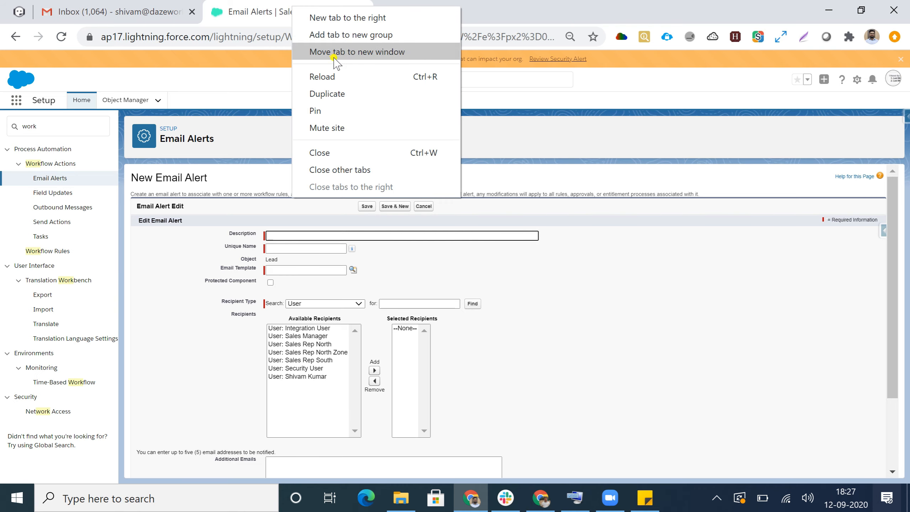
{"action": "left_click", "coordinate": [325, 93]}
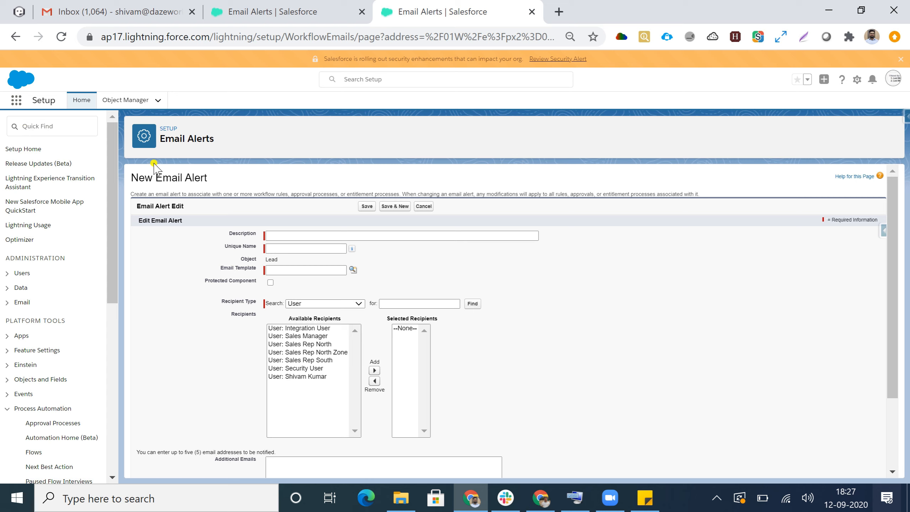
{"action": "left_click", "coordinate": [33, 131]}
{"action": "type", "text": "classic"}
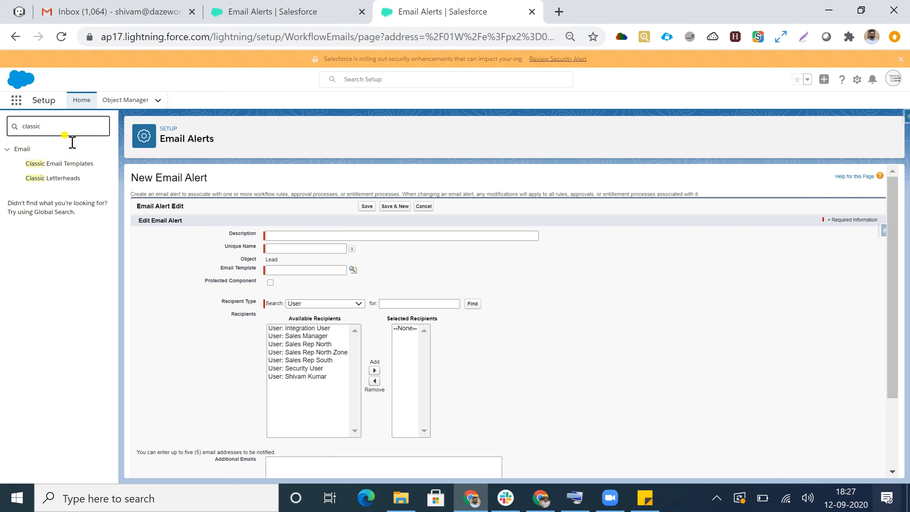
{"action": "left_click", "coordinate": [57, 168]}
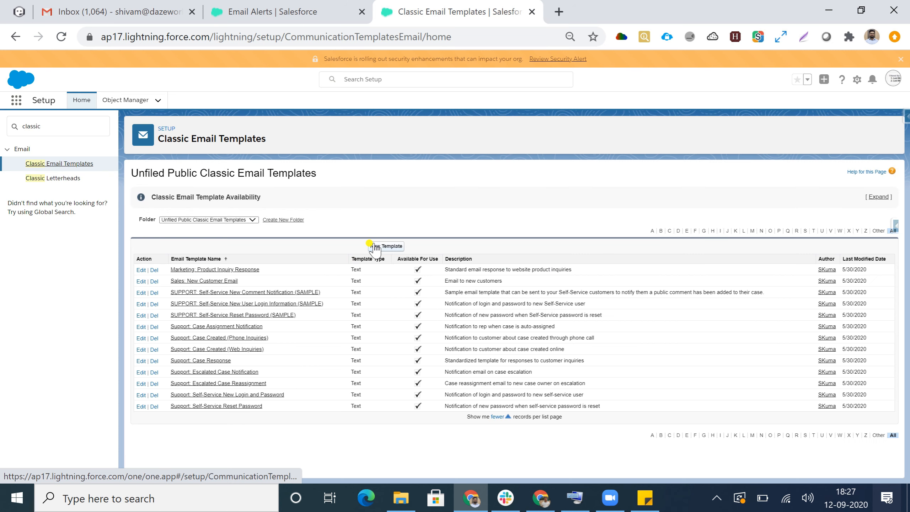
Start a new Text email template and generate the merge field value for the Lead Fields Name field.
{"action": "left_click", "coordinate": [374, 247]}
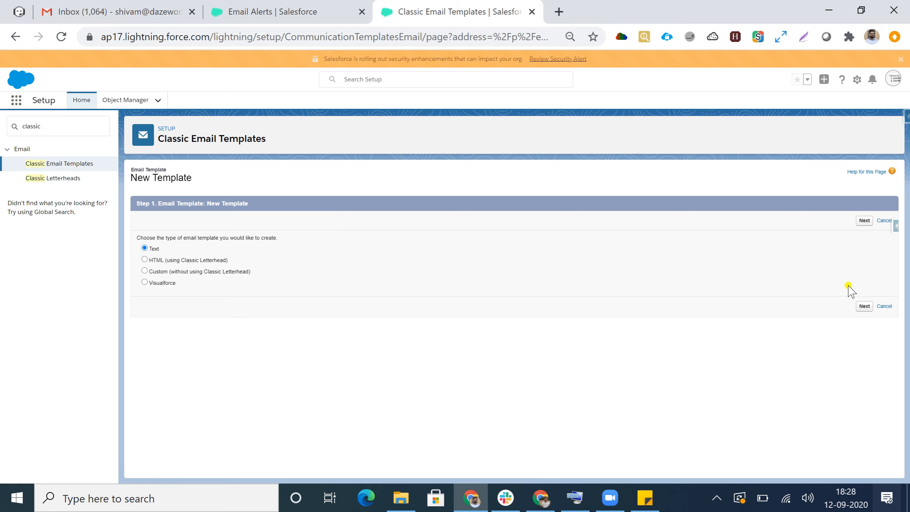
{"action": "left_click", "coordinate": [863, 306]}
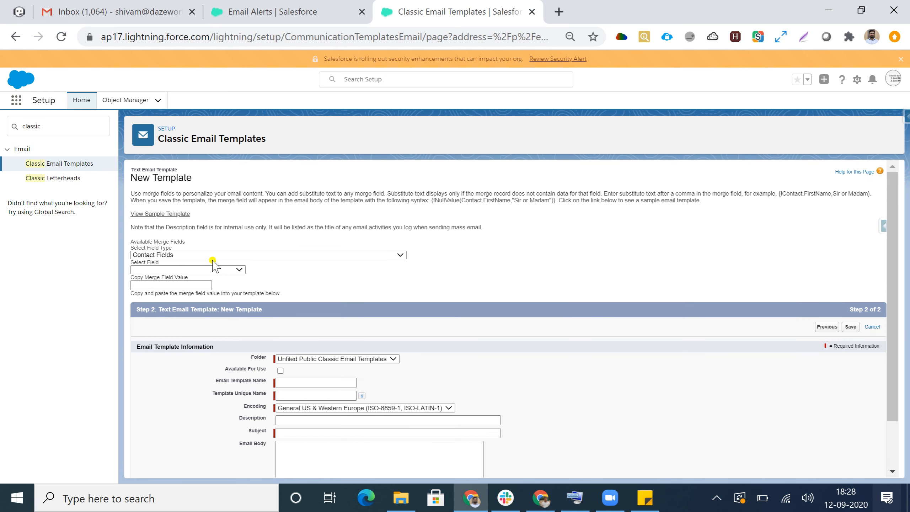
{"action": "left_click", "coordinate": [207, 255]}
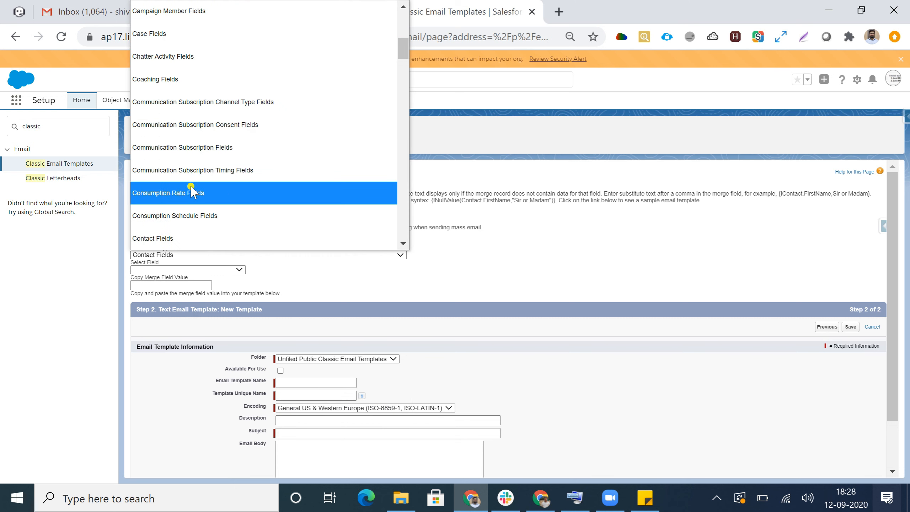
{"action": "scroll", "coordinate": [195, 158], "scroll_direction": "down", "scroll_amount": 10}
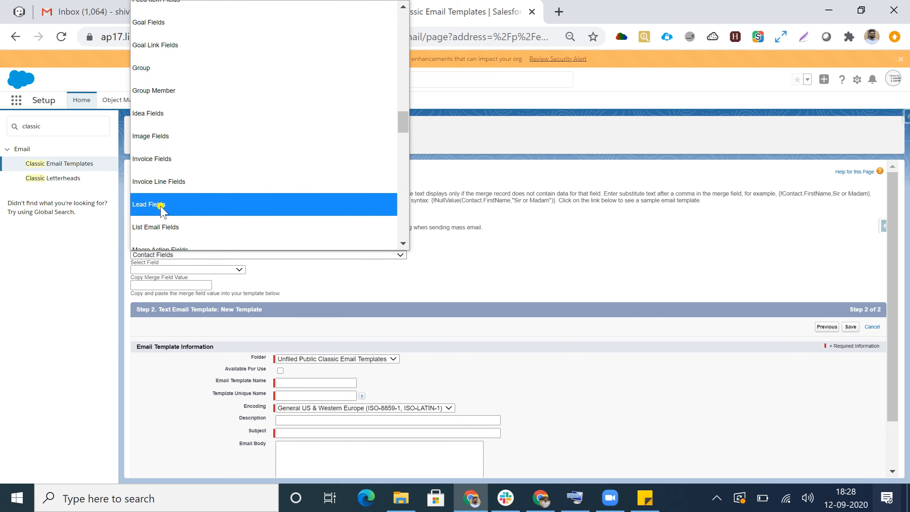
{"action": "left_click", "coordinate": [195, 204]}
{"action": "left_click", "coordinate": [164, 269]}
{"action": "scroll", "coordinate": [168, 150], "scroll_direction": "down", "scroll_amount": 5}
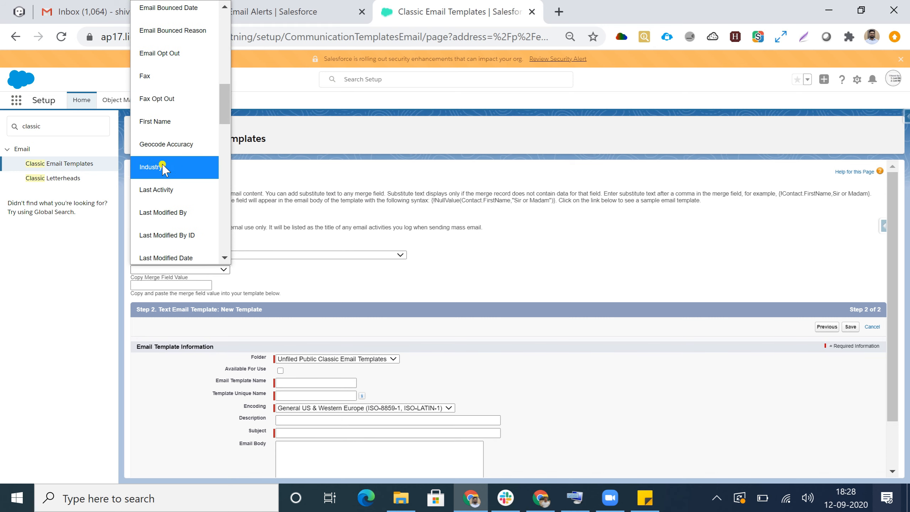
{"action": "scroll", "coordinate": [163, 161], "scroll_direction": "down", "scroll_amount": 5}
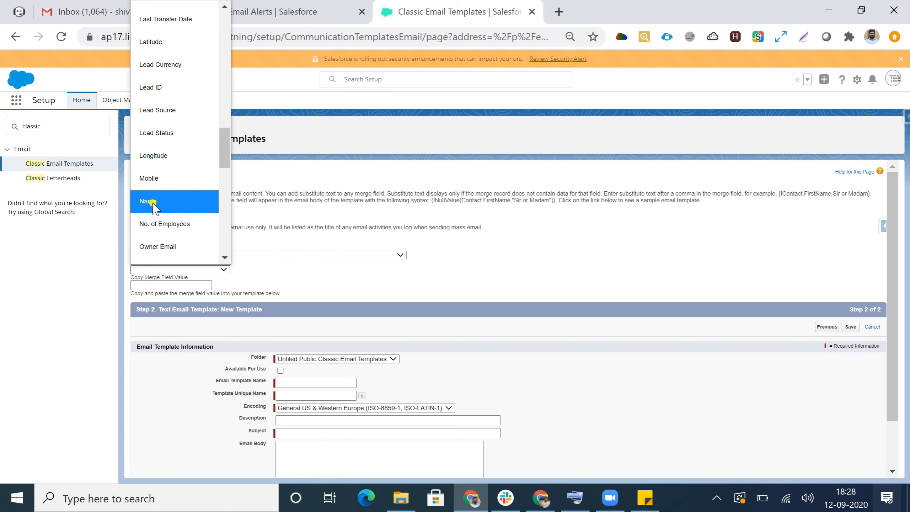
{"action": "left_click", "coordinate": [153, 201]}
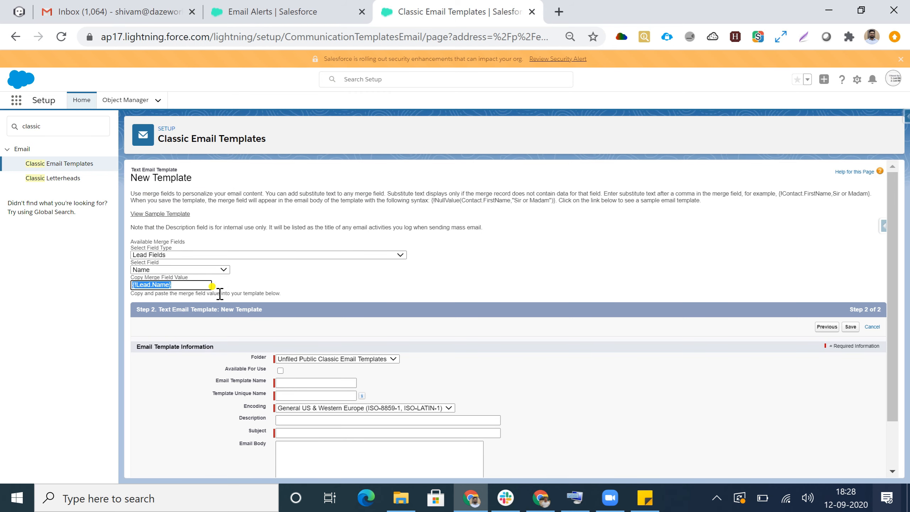
Make the template available for use and name it "Welcome template" with the unique name Welcome_template.
{"action": "scroll", "coordinate": [239, 294], "scroll_direction": "down", "scroll_amount": 2}
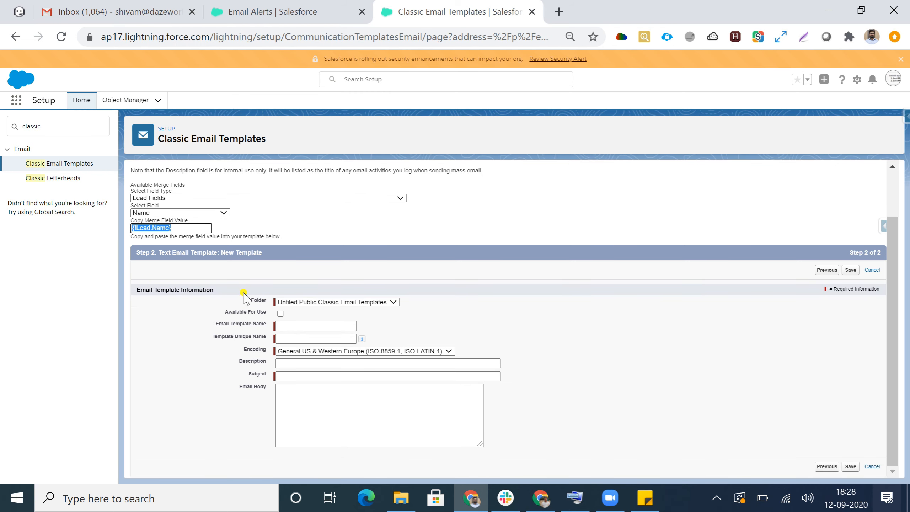
{"action": "left_click", "coordinate": [280, 314]}
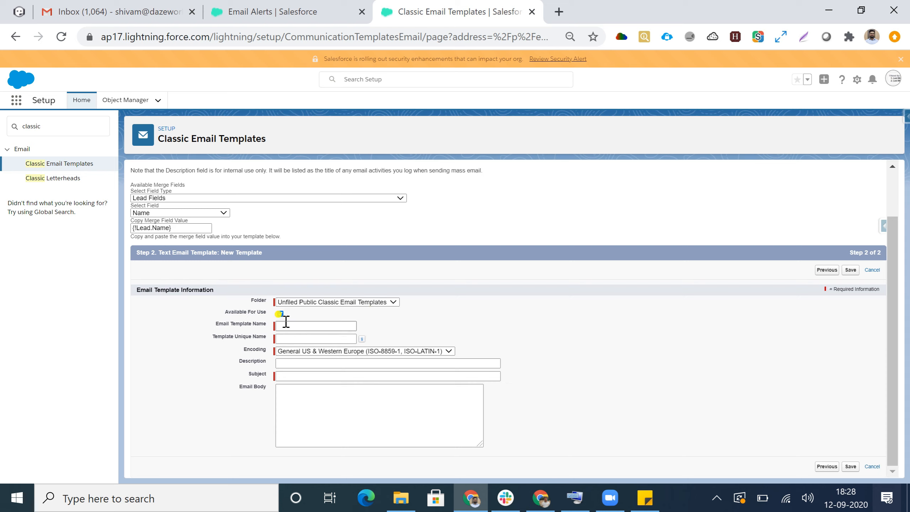
{"action": "left_click", "coordinate": [285, 326]}
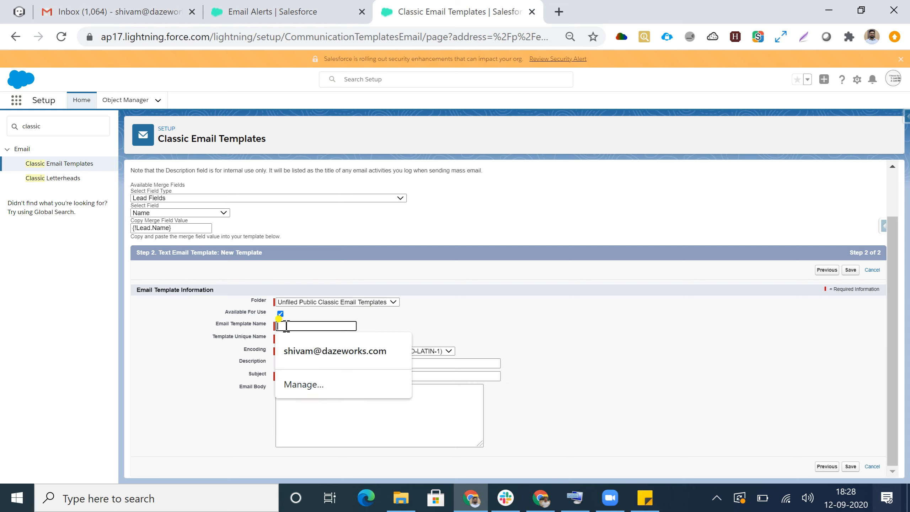
{"action": "type", "text": "We"}
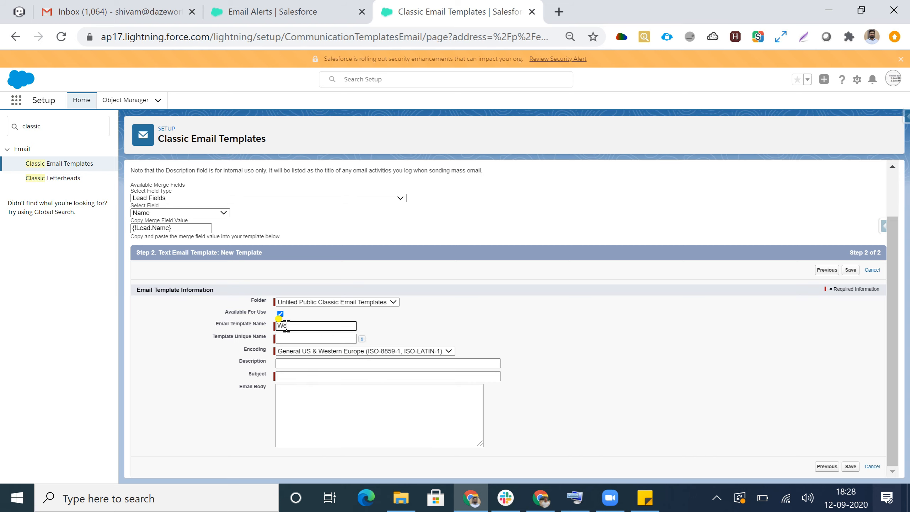
{"action": "type", "text": "lcome tem"}
{"action": "type", "text": "late"}
{"action": "right_click", "coordinate": [315, 325]}
{"action": "left_click", "coordinate": [354, 93]}
{"action": "left_click", "coordinate": [289, 337]}
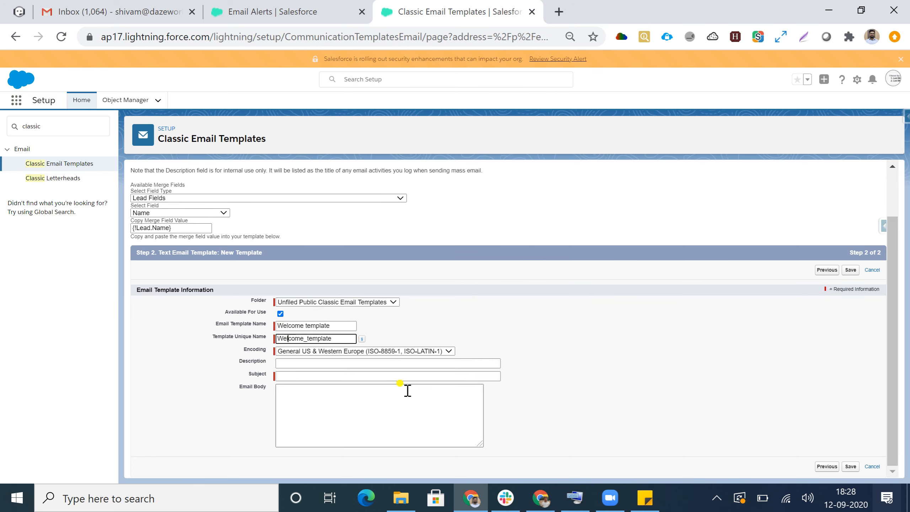
Enter the template's subject as "Welcome to our on boarding!!", correcting the spelling of "on boarding".
{"action": "left_click", "coordinate": [287, 375]}
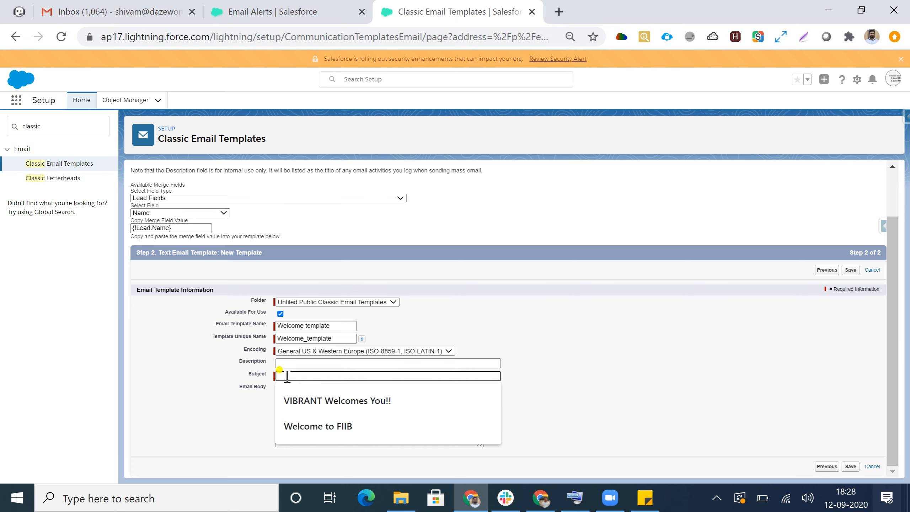
{"action": "type", "text": "Welc"}
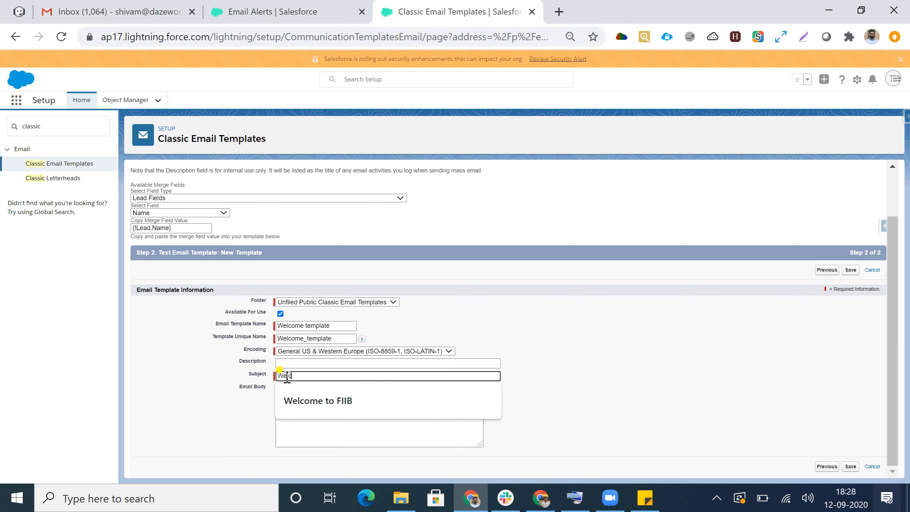
{"action": "type", "text": "ome to our"}
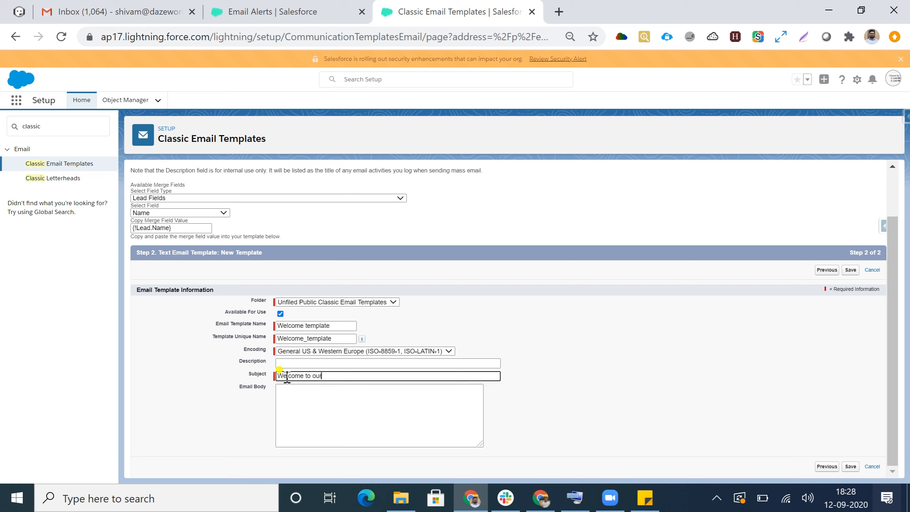
{"action": "type", "text": " onba"}
{"action": "key", "text": "BackSpace"}
{"action": "type", "text": "oardin"}
{"action": "type", "text": "g!!"}
{"action": "right_click", "coordinate": [340, 375]}
{"action": "left_click", "coordinate": [410, 146]}
Begin the email body with the greeting "Hi {!Lead.Name}," using the copied lead name merge field.
{"action": "left_click", "coordinate": [298, 395]}
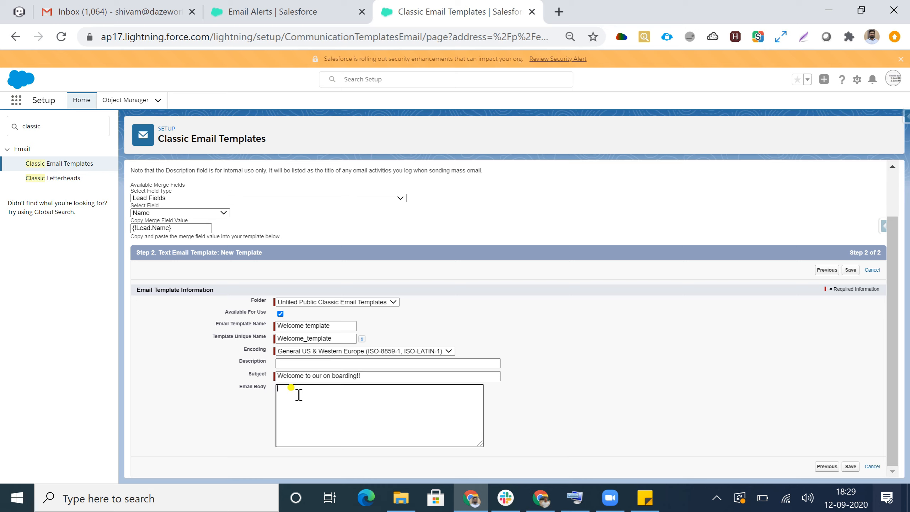
{"action": "type", "text": "Hi"}
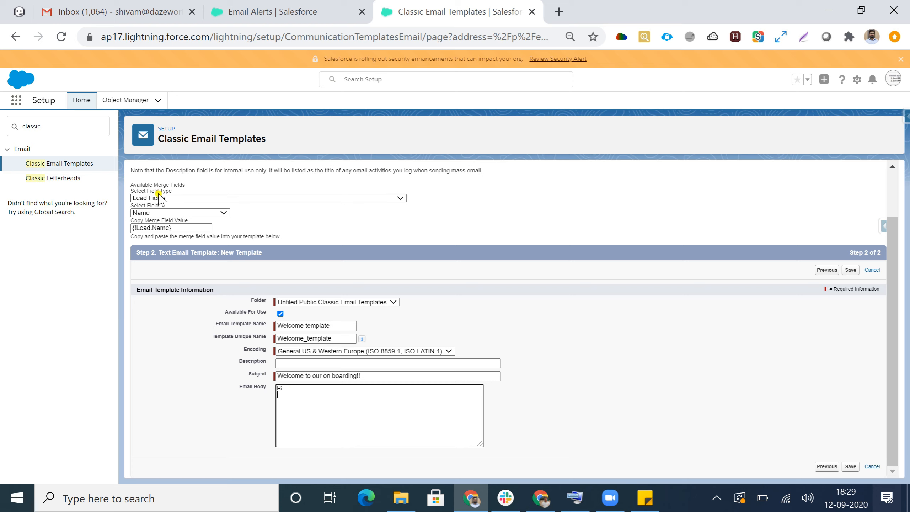
{"action": "left_click", "coordinate": [182, 227]}
{"action": "key", "text": "ctrl+c"}
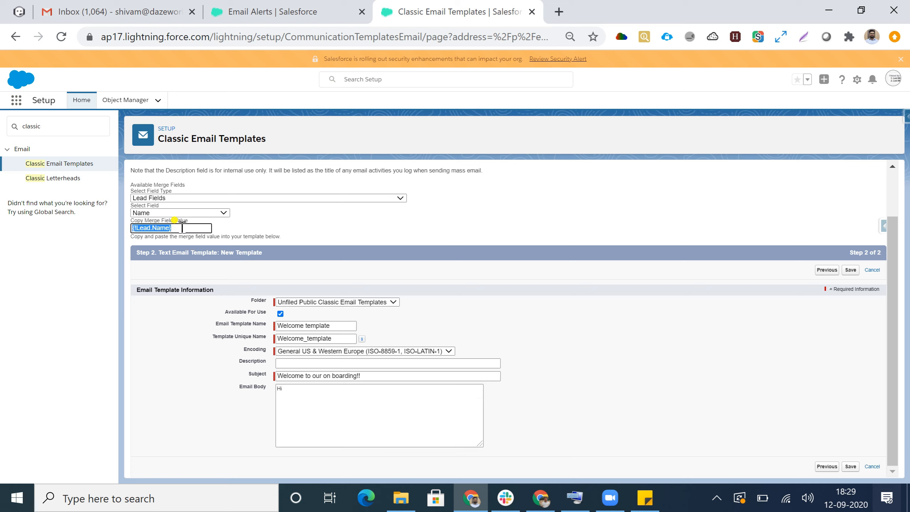
{"action": "left_click", "coordinate": [296, 390]}
{"action": "key", "text": "ctrl+v"}
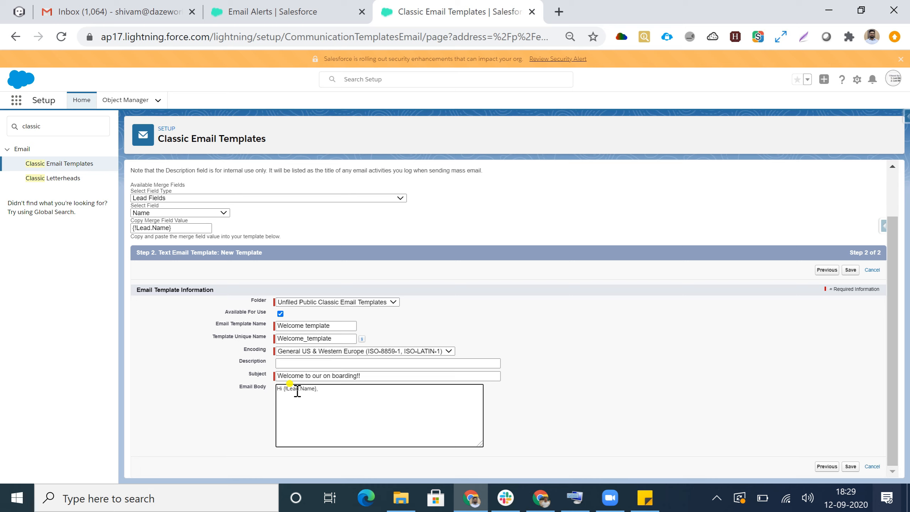
Add the body line "Congratulations you are on boarded as a customer", correcting its spelling mistakes.
{"action": "key", "text": "Return"}
{"action": "type", "text": "Congratu;ation"}
{"action": "left_click", "coordinate": [297, 391]}
{"action": "type", "text": "lation"}
{"action": "left_click", "coordinate": [335, 394]}
{"action": "key", "text": "BackSpace"}
{"action": "key", "text": "BackSpace"}
{"action": "key", "text": "BackSpace"}
{"action": "key", "text": "BackSpace"}
{"action": "type", "text": "are onboarded as a customer"}
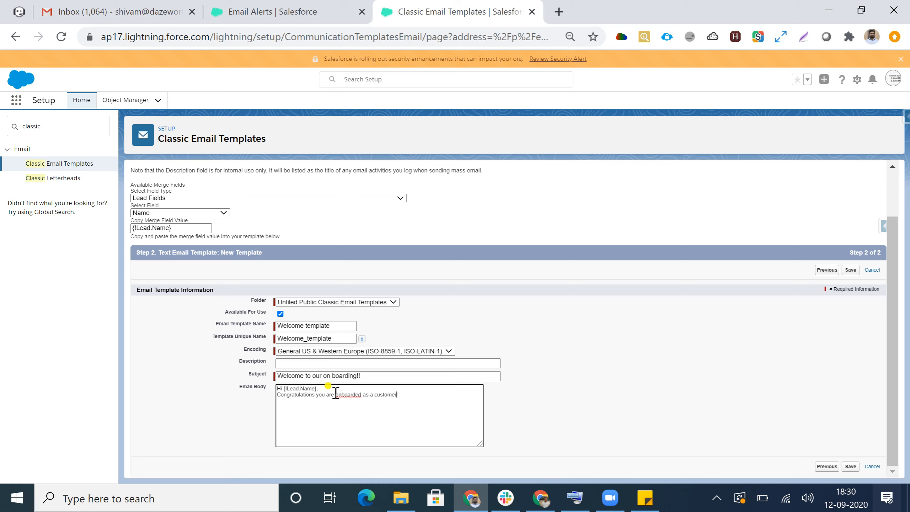
{"action": "right_click", "coordinate": [348, 394]}
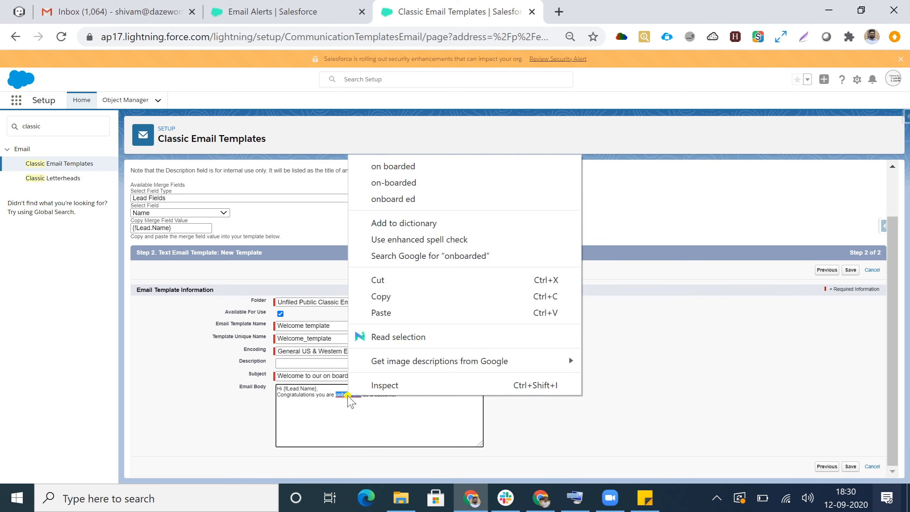
{"action": "left_click", "coordinate": [393, 166]}
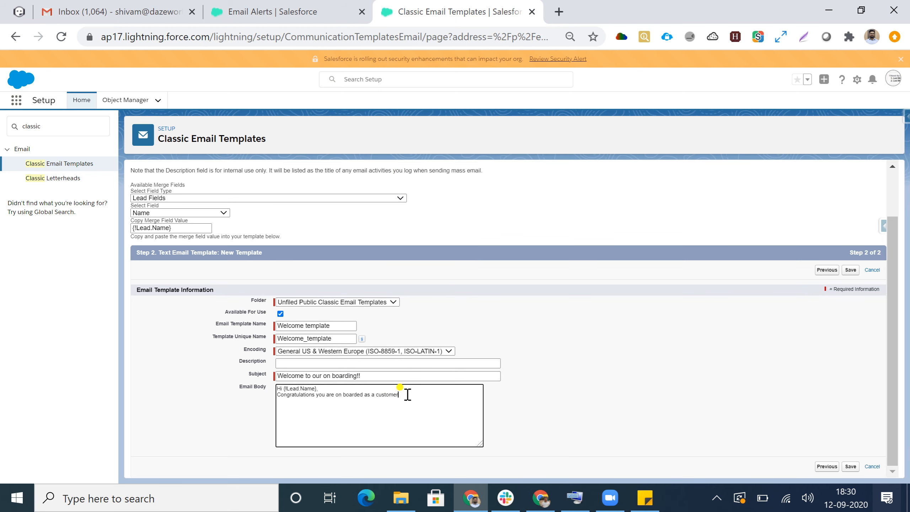
Finish the email body with "Thanks in taking interest." and the sign-off "Thanks", and save the template.
{"action": "key", "text": "Return"}
{"action": "type", "text": "Thanks in taking intrest"}
{"action": "right_click", "coordinate": [324, 398]}
{"action": "left_click", "coordinate": [360, 170]}
{"action": "type", "text": "Thank"}
{"action": "left_click", "coordinate": [850, 466]}
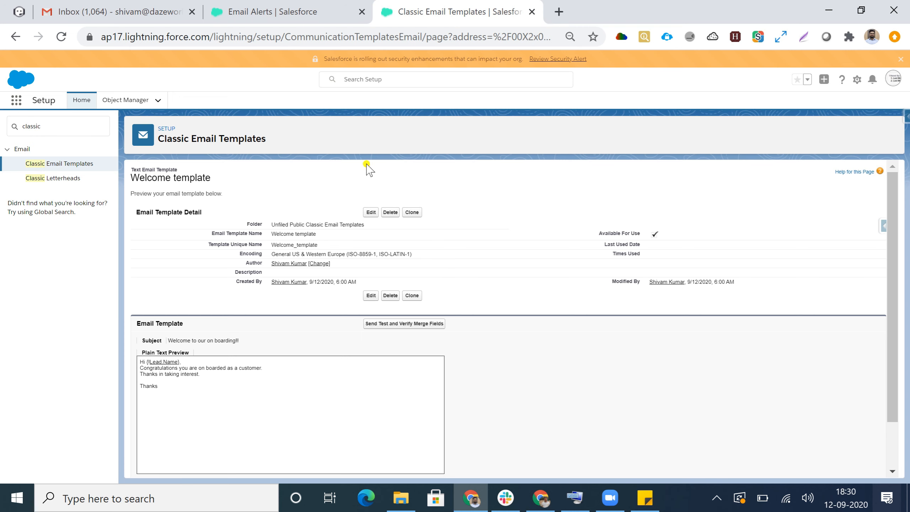
Return to the new email alert, reload its page, and enter the description "Welcome email Alert" with the unique name Welcome_email_Alert.
{"action": "left_click", "coordinate": [292, 13]}
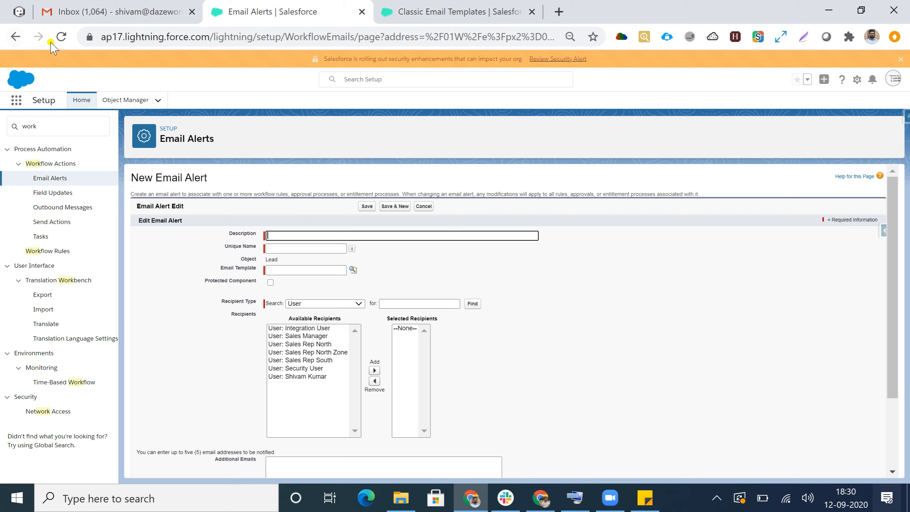
{"action": "left_click", "coordinate": [61, 37]}
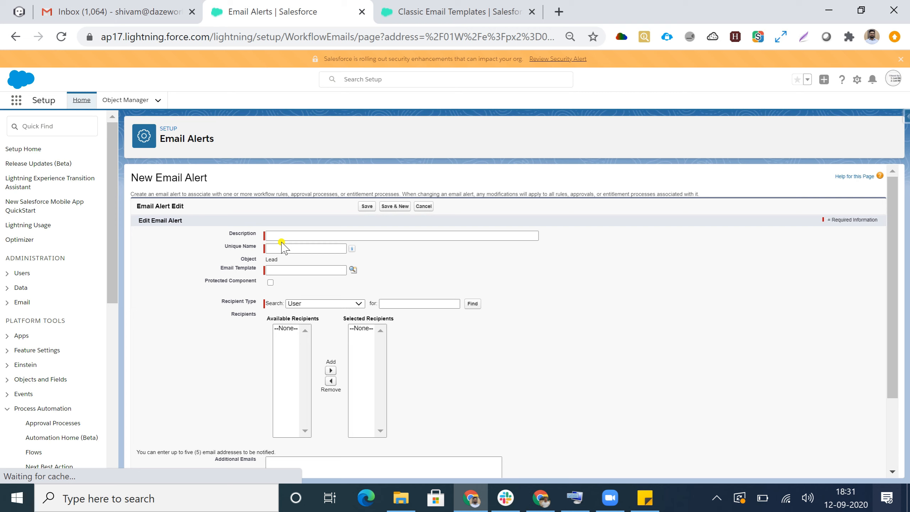
{"action": "left_click", "coordinate": [286, 236]}
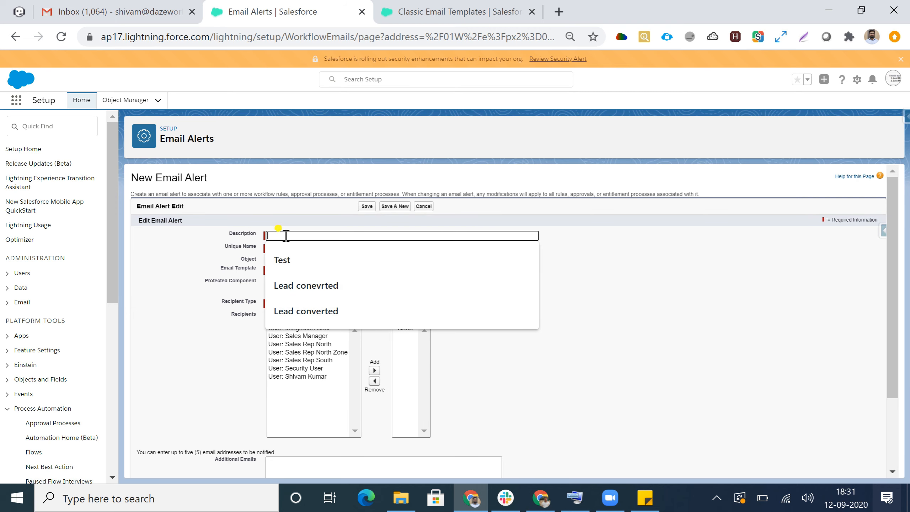
{"action": "type", "text": "Welcome email Alert"}
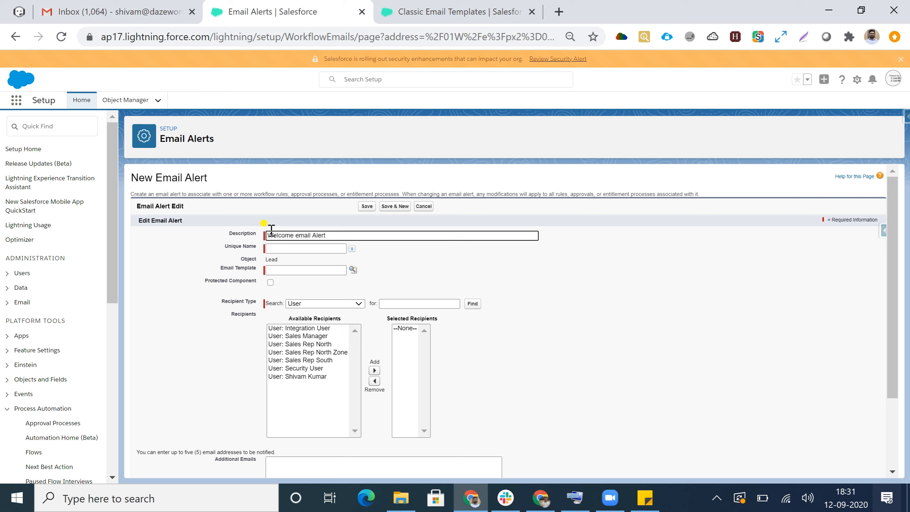
{"action": "left_click", "coordinate": [295, 248]}
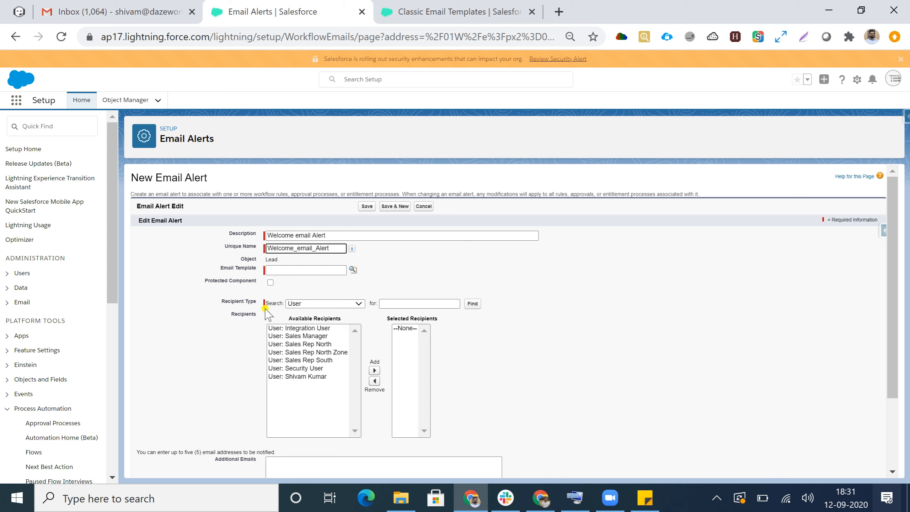
Look up "welcome" among the email templates and assign Welcome template to the email alert.
{"action": "left_click", "coordinate": [352, 269]}
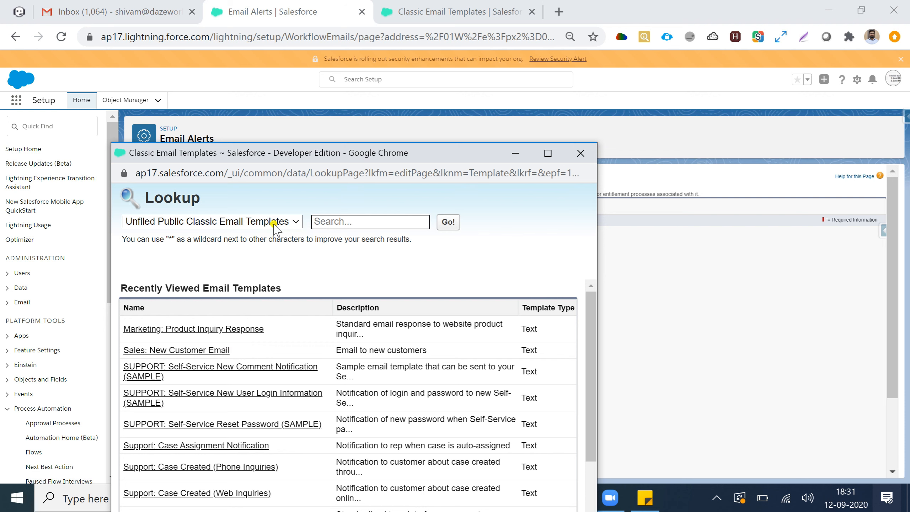
{"action": "scroll", "coordinate": [231, 328], "scroll_direction": "down", "scroll_amount": 3}
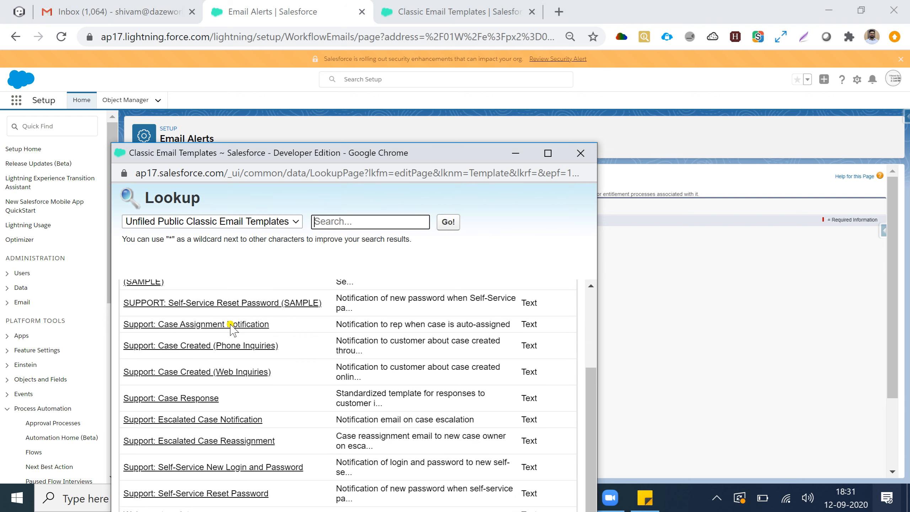
{"action": "left_click", "coordinate": [326, 220]}
{"action": "type", "text": "W"}
{"action": "left_click", "coordinate": [448, 221]}
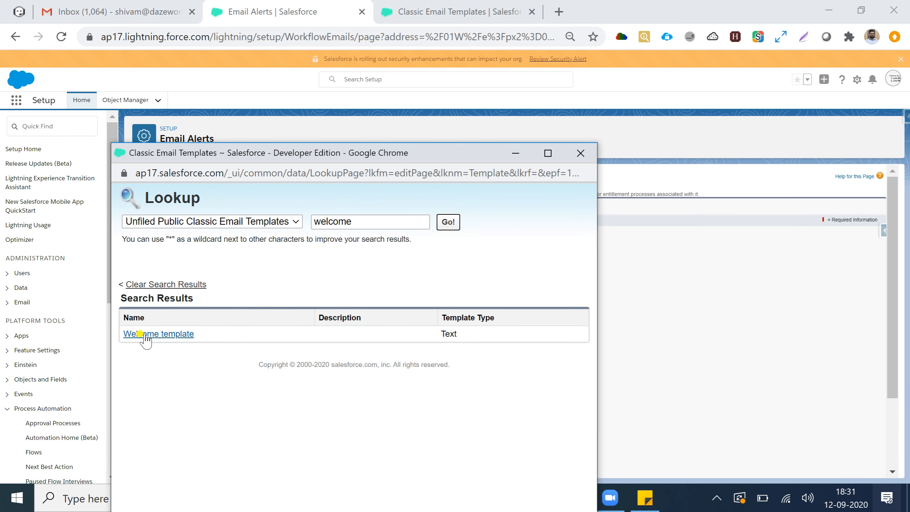
{"action": "left_click", "coordinate": [144, 334]}
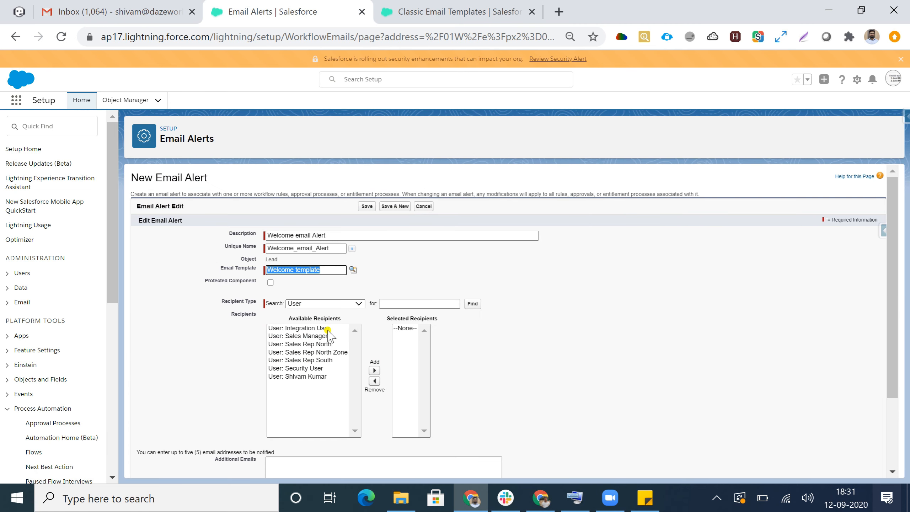
Add the lead's Email field as the recipient of the email alert and save the alert.
{"action": "left_click", "coordinate": [329, 305]}
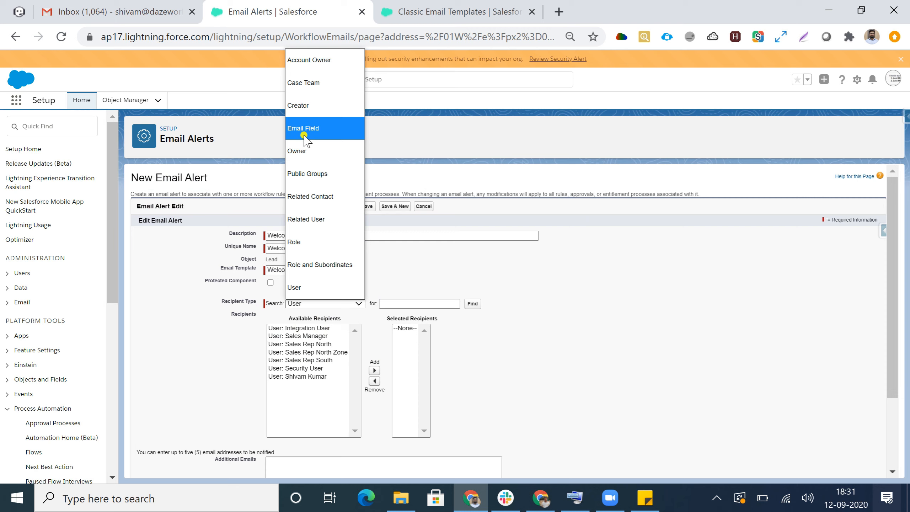
{"action": "left_click", "coordinate": [305, 135]}
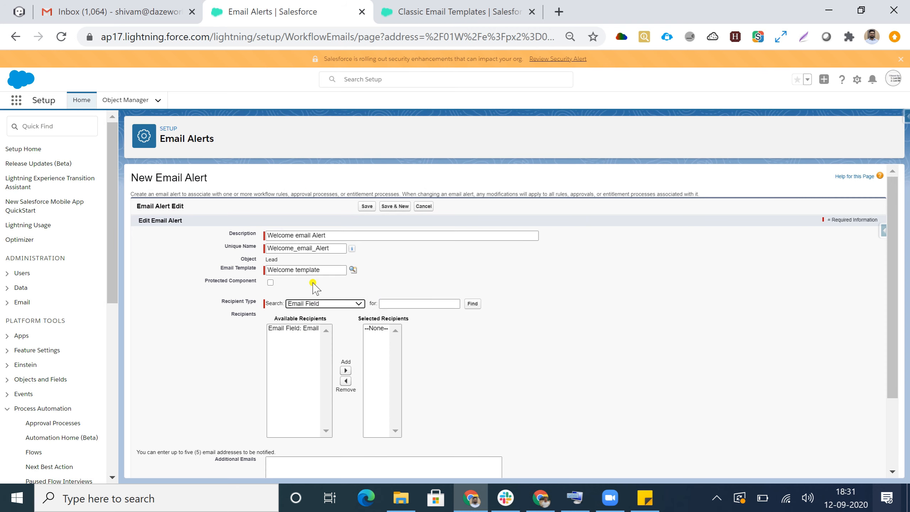
{"action": "left_click", "coordinate": [300, 329]}
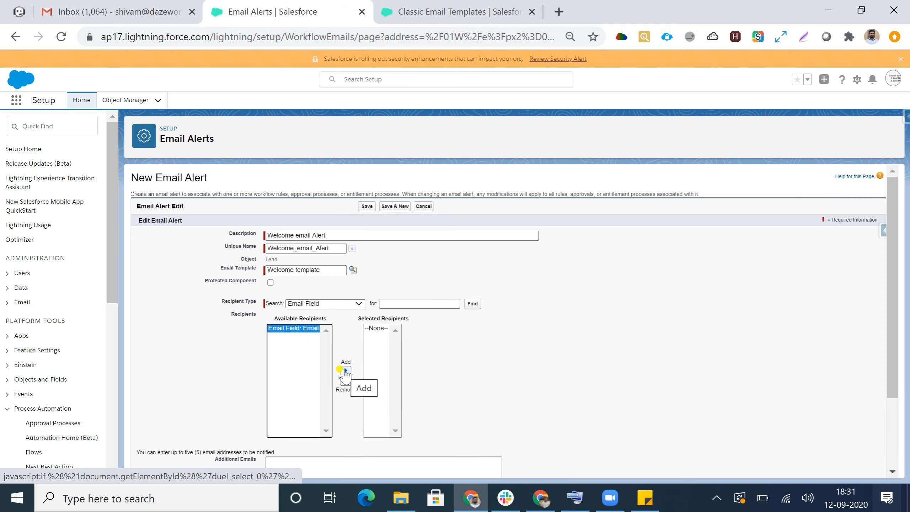
{"action": "left_click", "coordinate": [345, 371]}
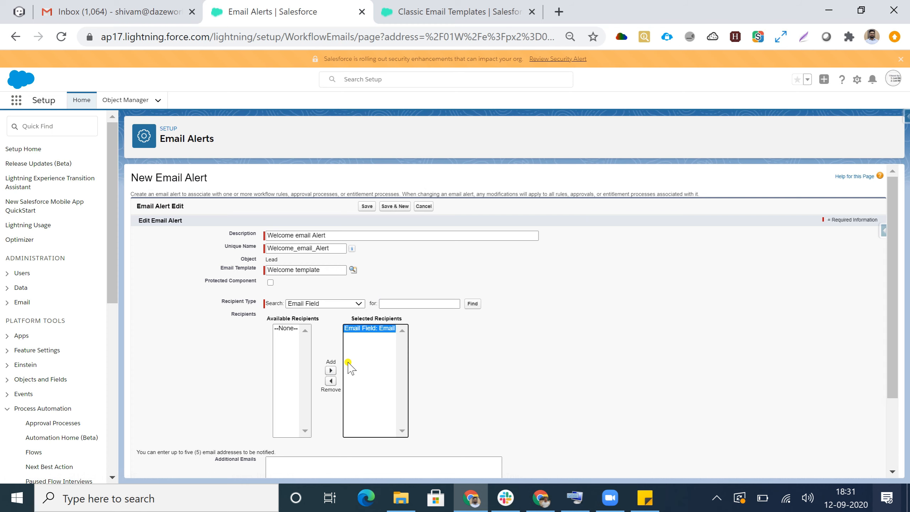
{"action": "scroll", "coordinate": [352, 353], "scroll_direction": "down", "scroll_amount": 3}
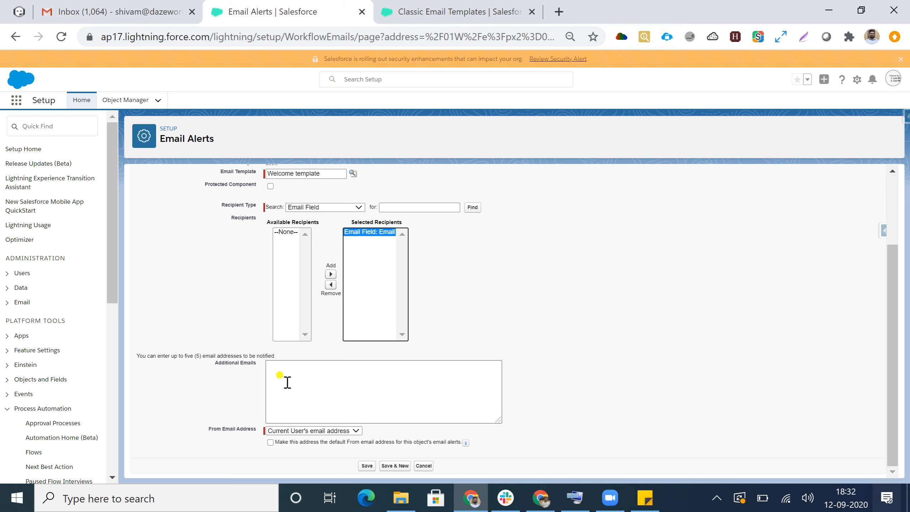
{"action": "left_click", "coordinate": [367, 466]}
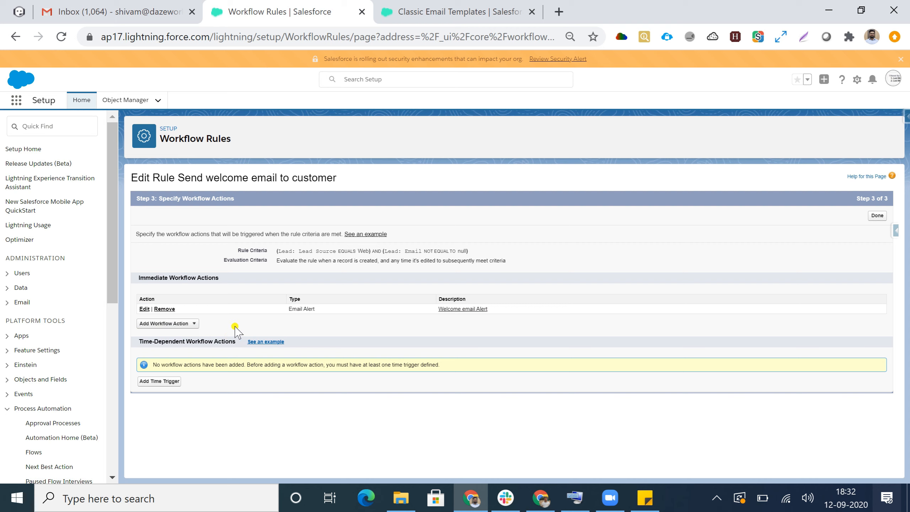
Finish the workflow actions setup and activate the Send welcome email to customer rule.
{"action": "left_click", "coordinate": [876, 216]}
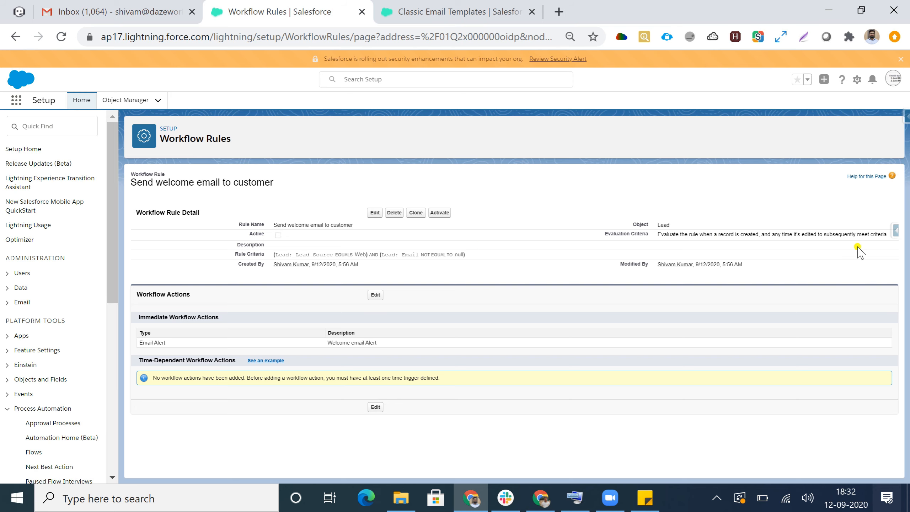
{"action": "left_click", "coordinate": [440, 213]}
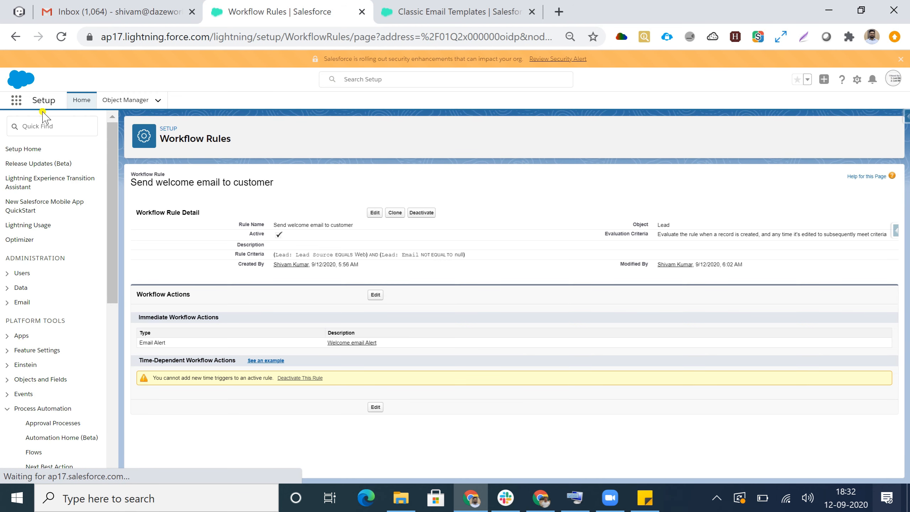
Search the app launcher for "lead", open Leads in a new browser tab, and close the Classic Email Templates tab.
{"action": "left_click", "coordinate": [16, 100]}
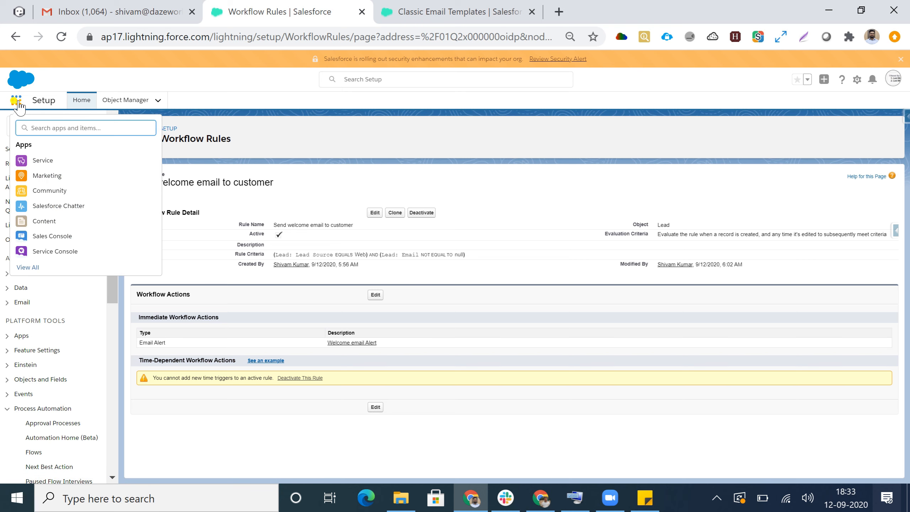
{"action": "type", "text": "lead"}
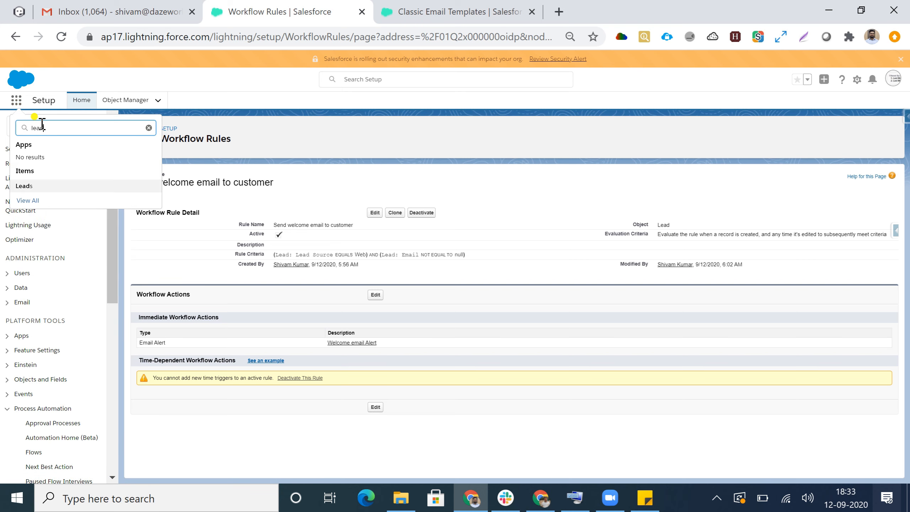
{"action": "right_click", "coordinate": [29, 185]}
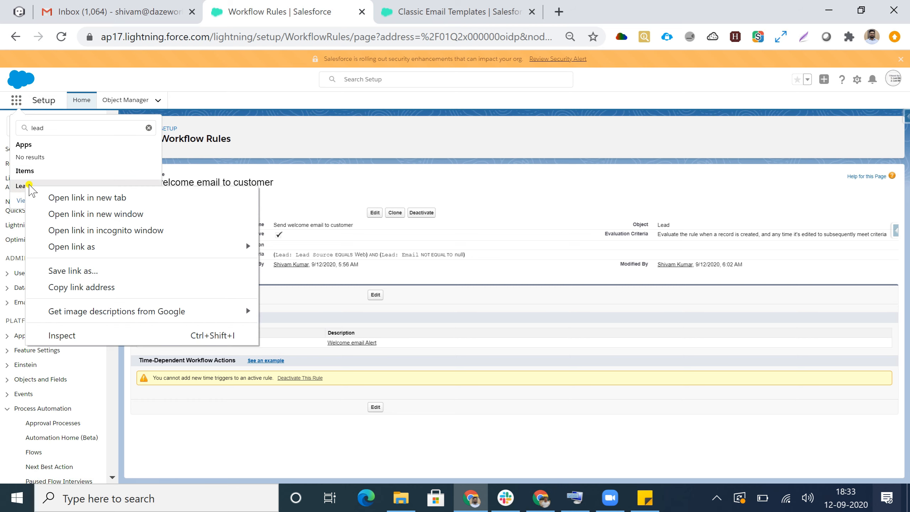
{"action": "left_click", "coordinate": [56, 201]}
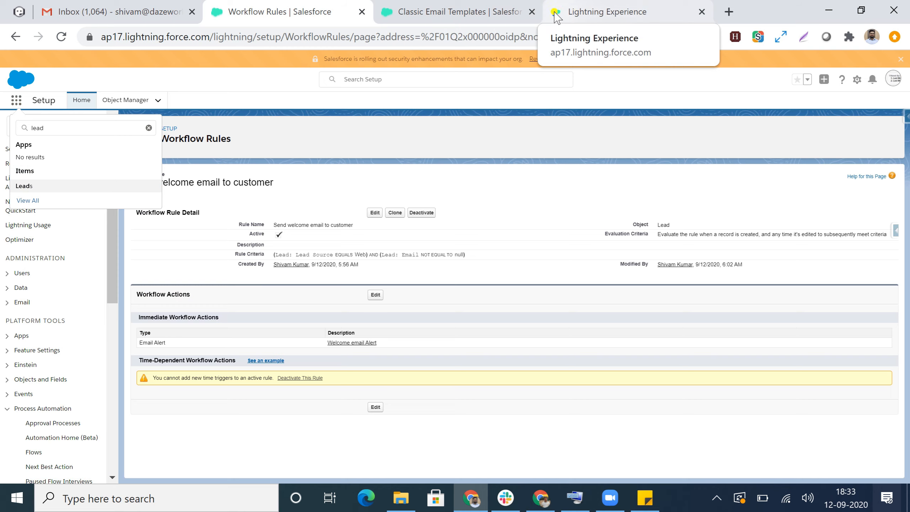
{"action": "left_click", "coordinate": [532, 12]}
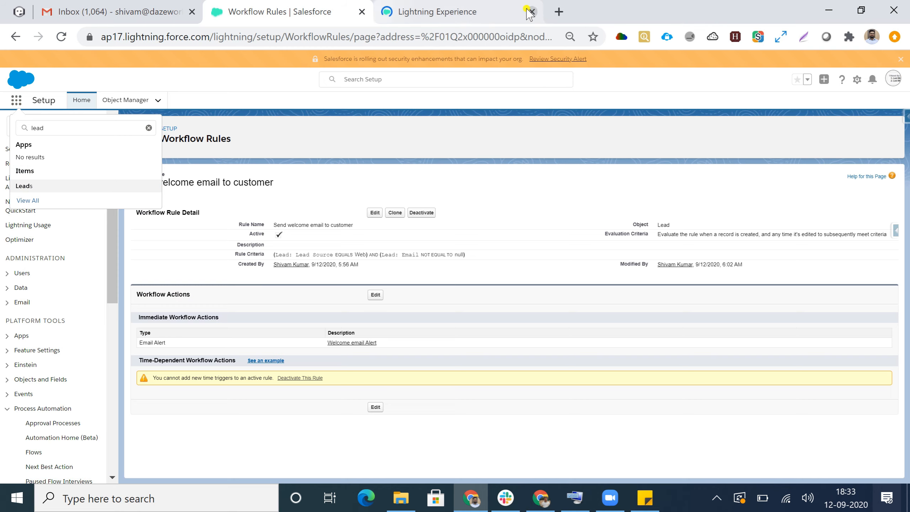
{"action": "left_click", "coordinate": [451, 11]}
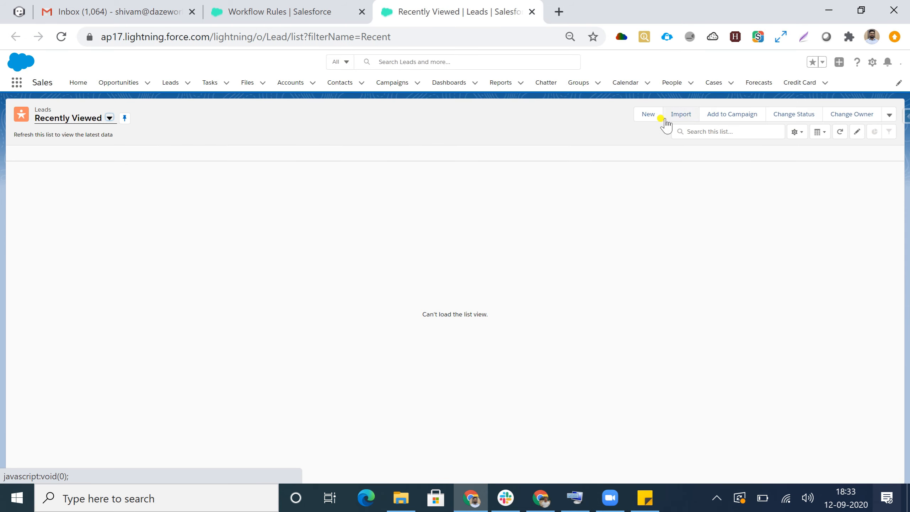
Start a new lead with salutation Mr., first name Test, last name Testing, and company ABC.
{"action": "left_click", "coordinate": [648, 114]}
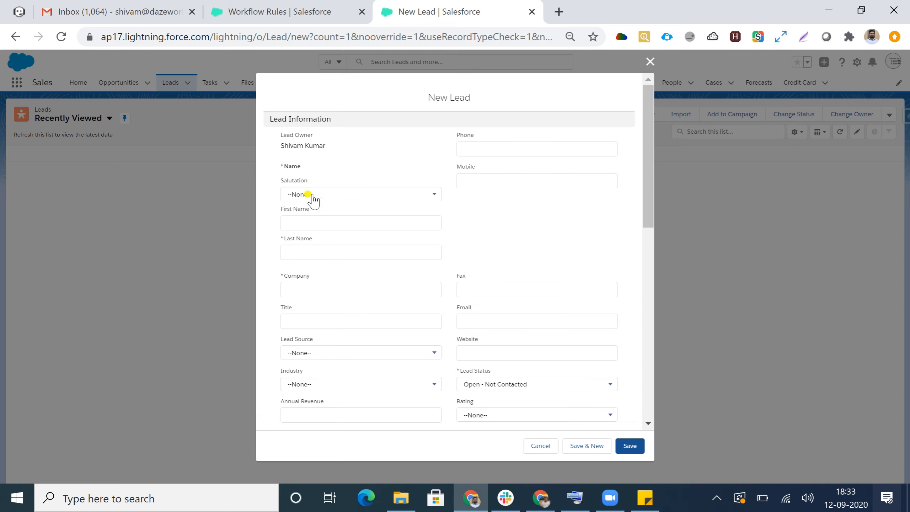
{"action": "left_click", "coordinate": [312, 195]}
{"action": "left_click", "coordinate": [301, 229]}
{"action": "left_click", "coordinate": [308, 218]}
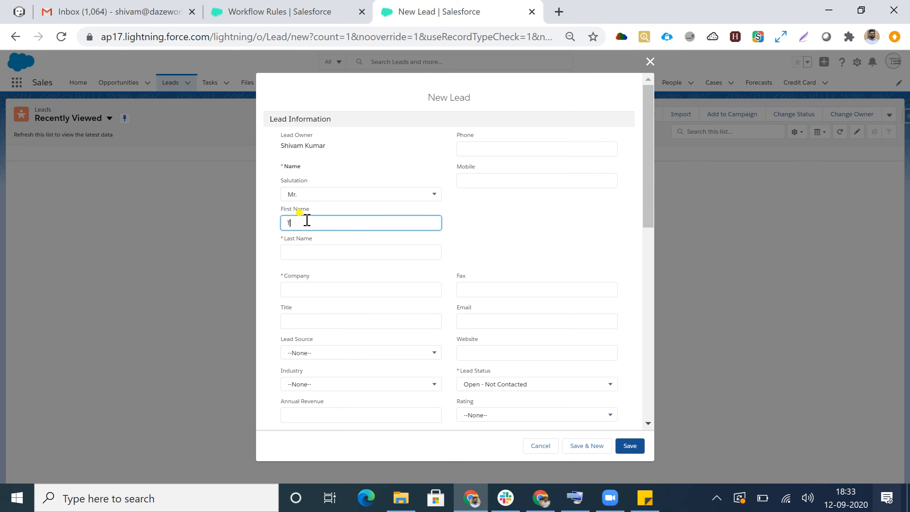
{"action": "left_click", "coordinate": [307, 252]}
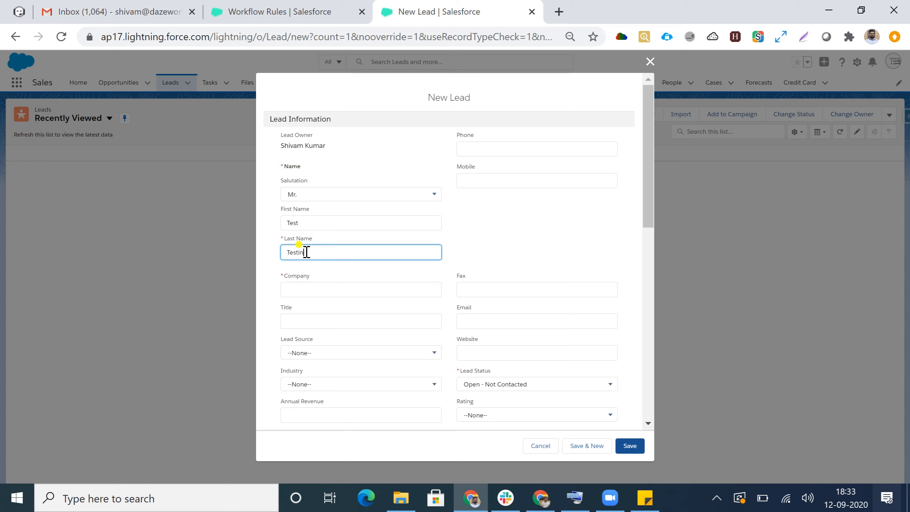
{"action": "left_click", "coordinate": [291, 287]}
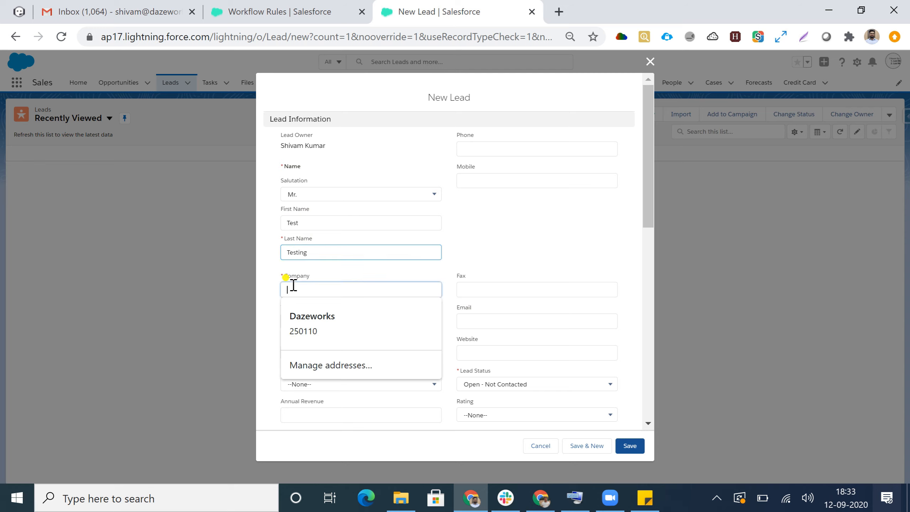
{"action": "type", "text": "ABC"}
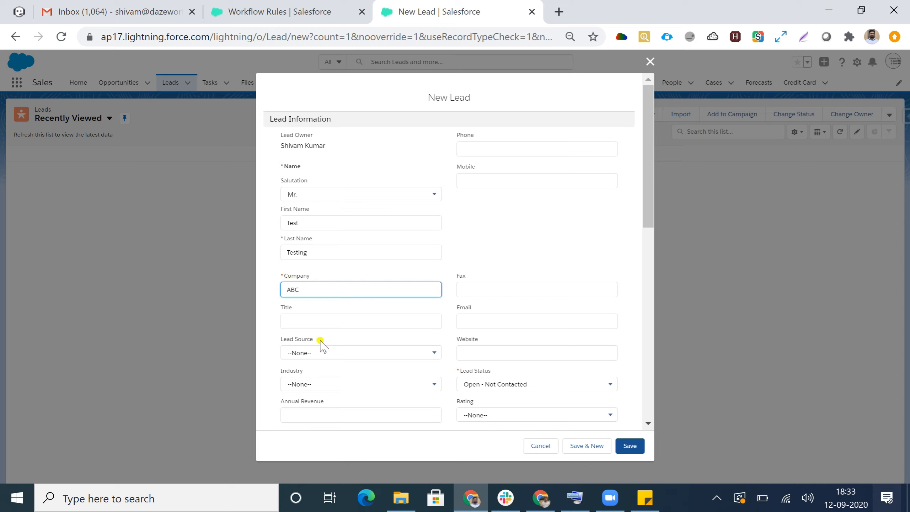
Set the lead source to Web, fill in the lead's email with the suggested address, save the lead, and open its details.
{"action": "left_click", "coordinate": [317, 353]}
{"action": "left_click", "coordinate": [309, 355]}
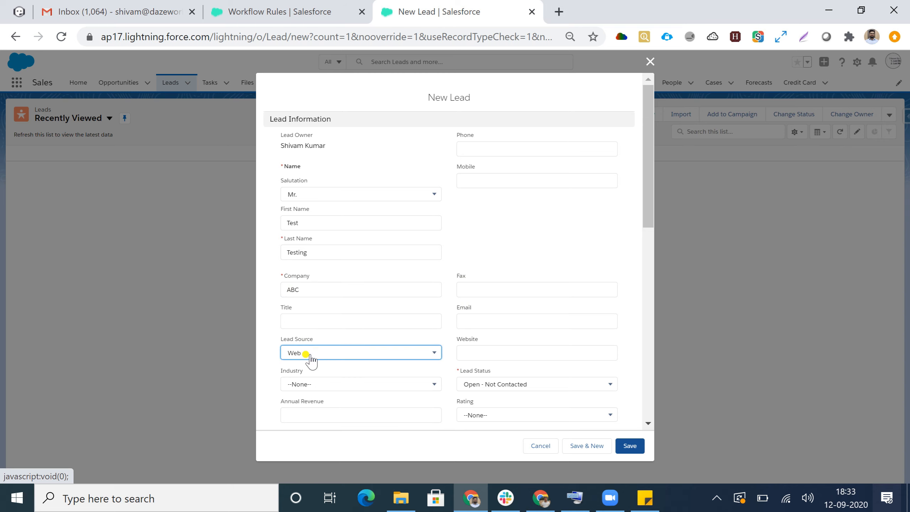
{"action": "left_click", "coordinate": [474, 320]}
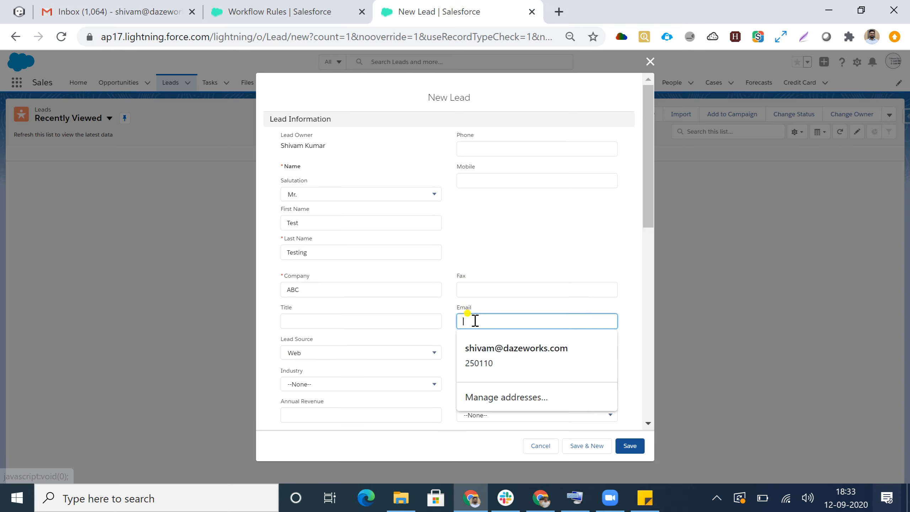
{"action": "left_click", "coordinate": [530, 346]}
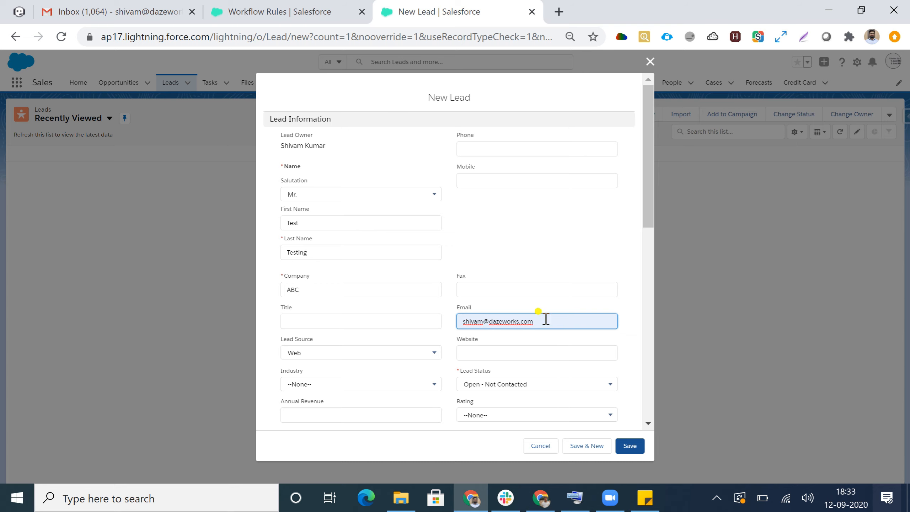
{"action": "scroll", "coordinate": [484, 331], "scroll_direction": "down", "scroll_amount": 3}
{"action": "scroll", "coordinate": [488, 331], "scroll_direction": "down", "scroll_amount": 2}
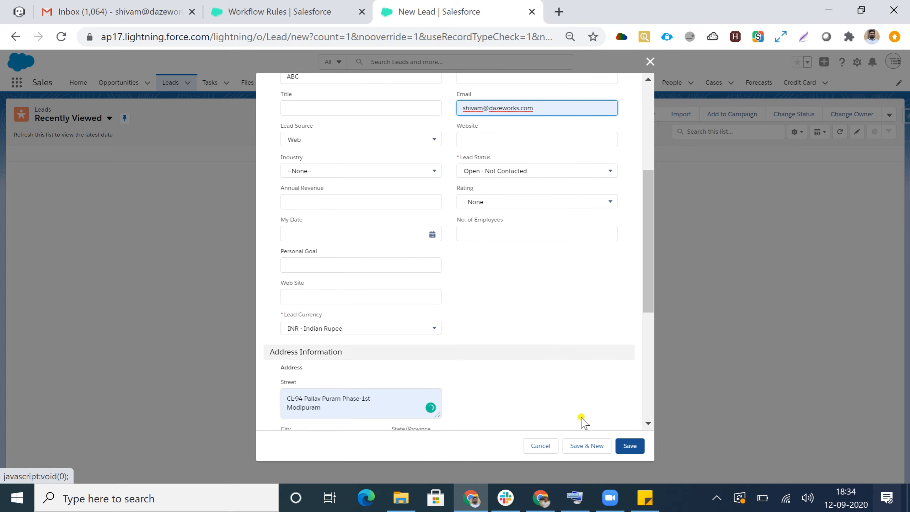
{"action": "left_click", "coordinate": [627, 447]}
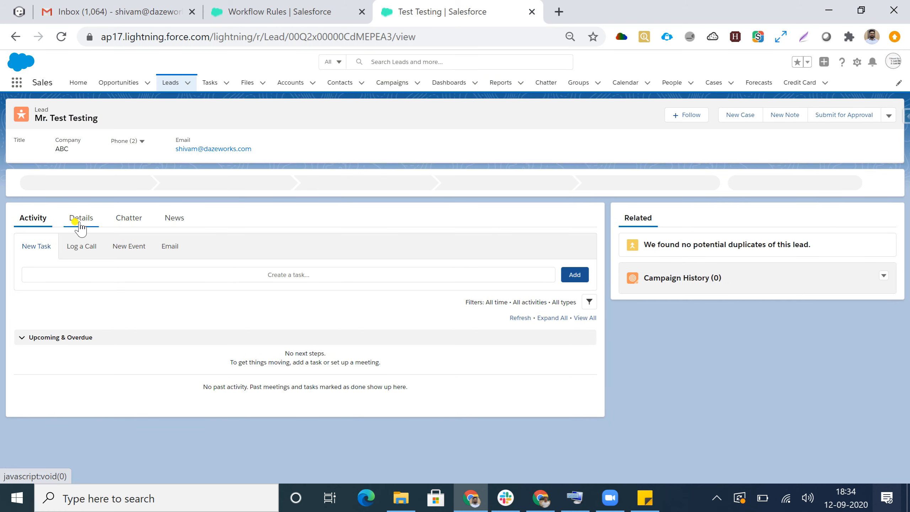
{"action": "left_click", "coordinate": [81, 221]}
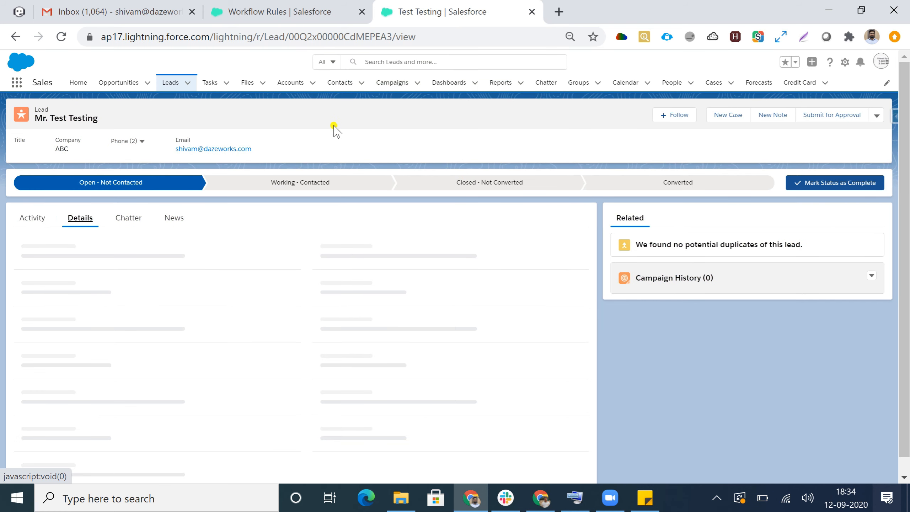
Switch to Gmail, refresh the inbox, open the "Welcome to our on boarding!!" email, and mark it as safe.
{"action": "left_click", "coordinate": [113, 4]}
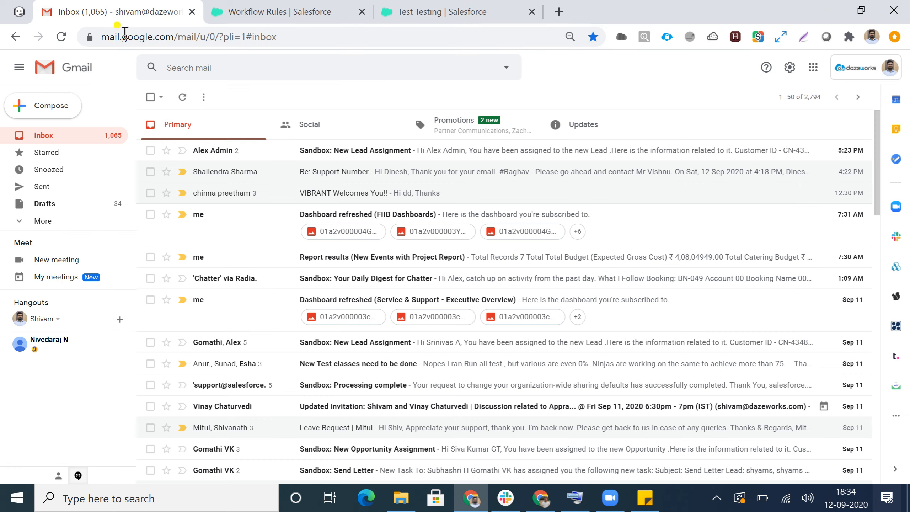
{"action": "left_click", "coordinate": [182, 98]}
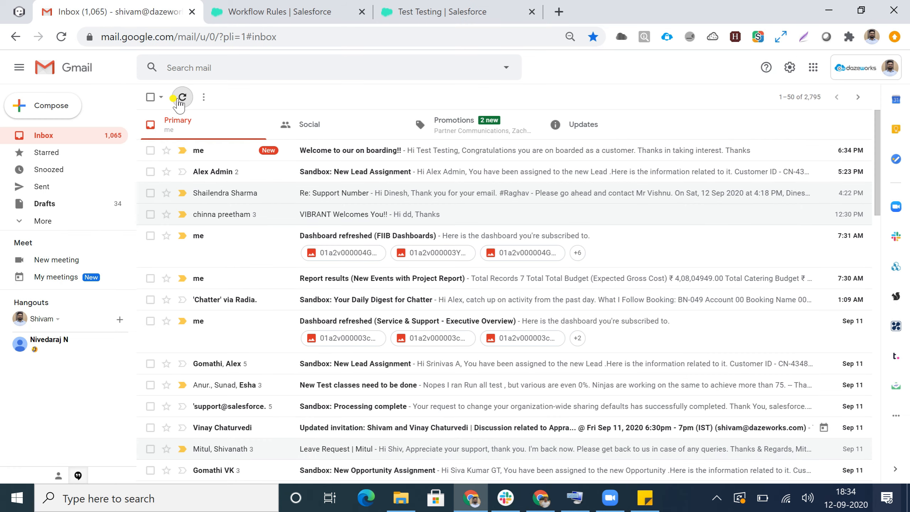
{"action": "left_click", "coordinate": [380, 154]}
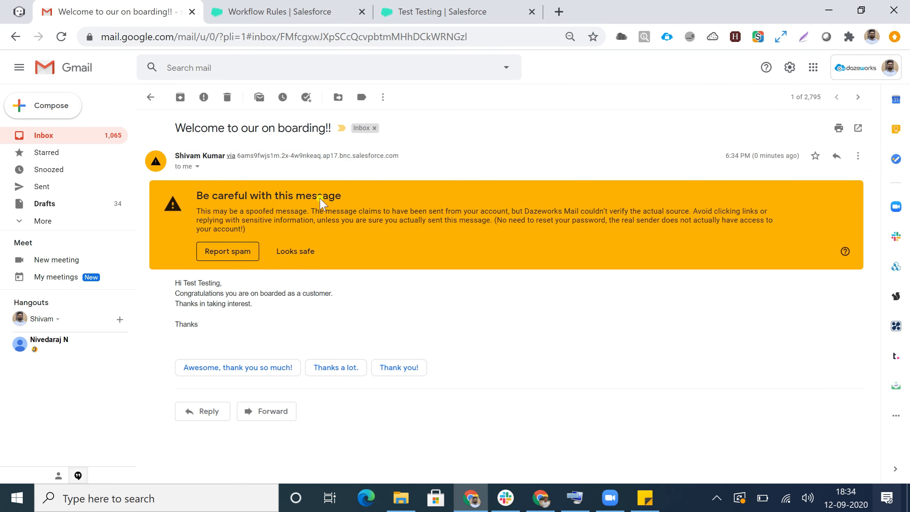
{"action": "left_click", "coordinate": [298, 253]}
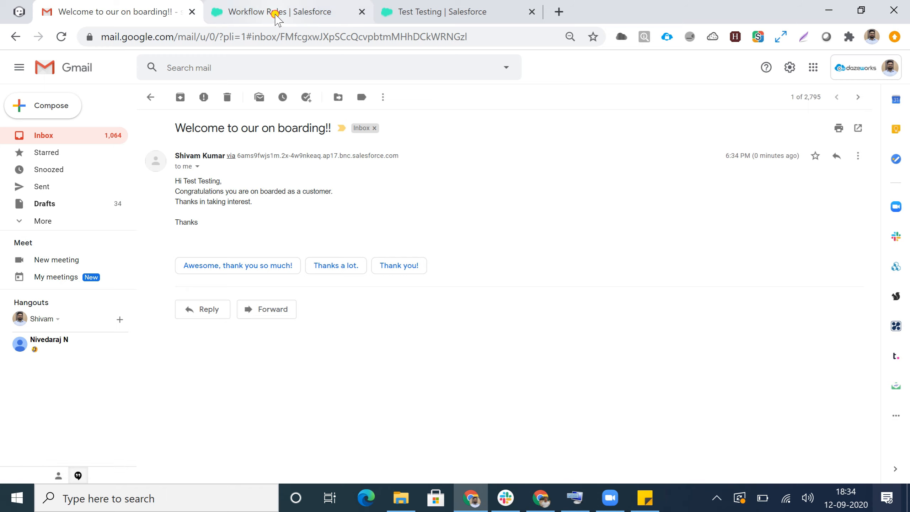
Return to the Send welcome email to customer workflow rule in Salesforce and deactivate it.
{"action": "left_click", "coordinate": [275, 14]}
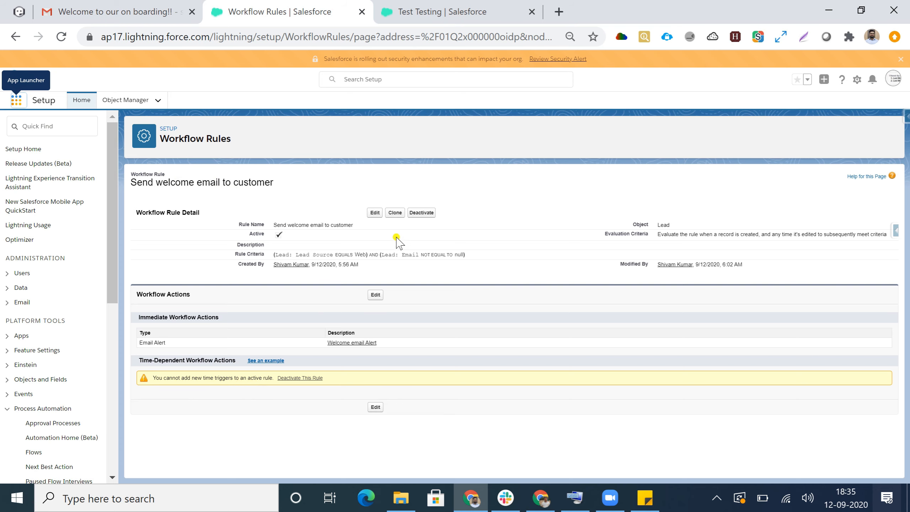
{"action": "left_click", "coordinate": [425, 215]}
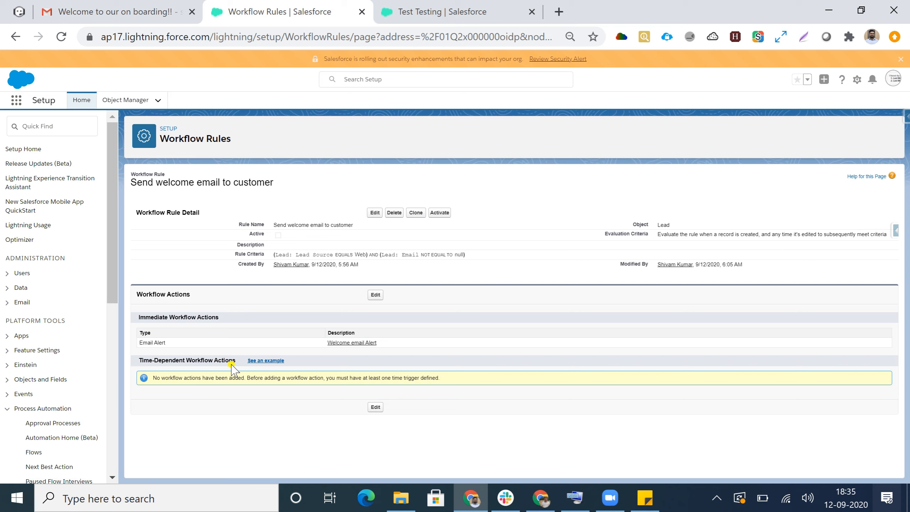
Edit the rule's workflow actions and add a time trigger of 2 Hours After Rule Trigger Date.
{"action": "left_click", "coordinate": [374, 295]}
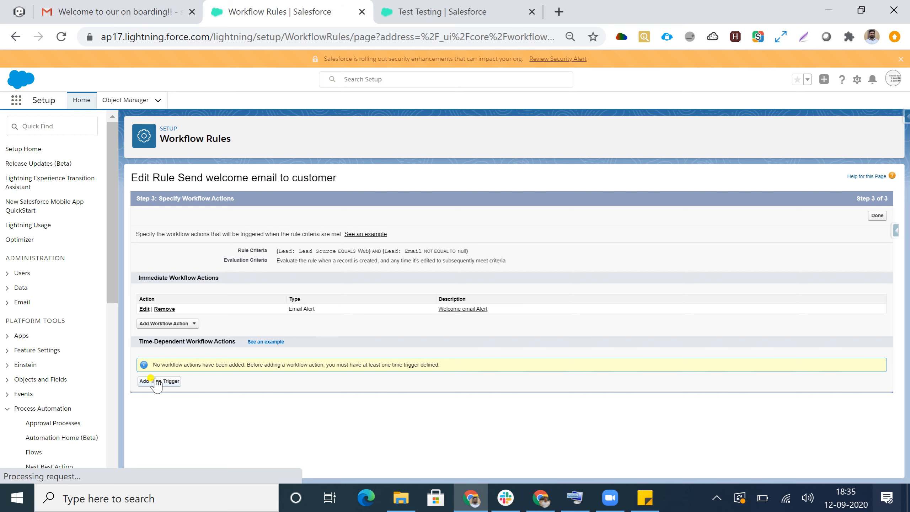
{"action": "left_click", "coordinate": [156, 382]}
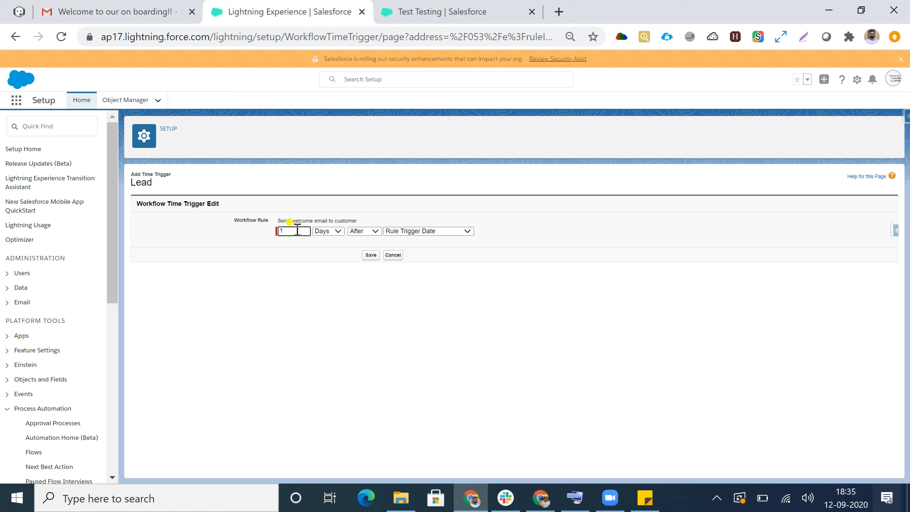
{"action": "left_click", "coordinate": [333, 231]}
{"action": "left_click", "coordinate": [318, 254]}
{"action": "left_click", "coordinate": [293, 231]}
{"action": "left_click", "coordinate": [422, 231]}
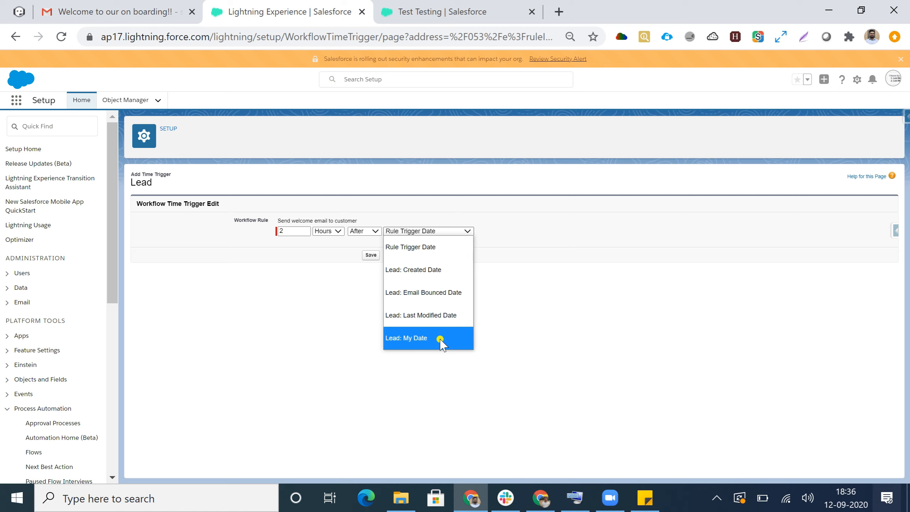
{"action": "left_click", "coordinate": [327, 251]}
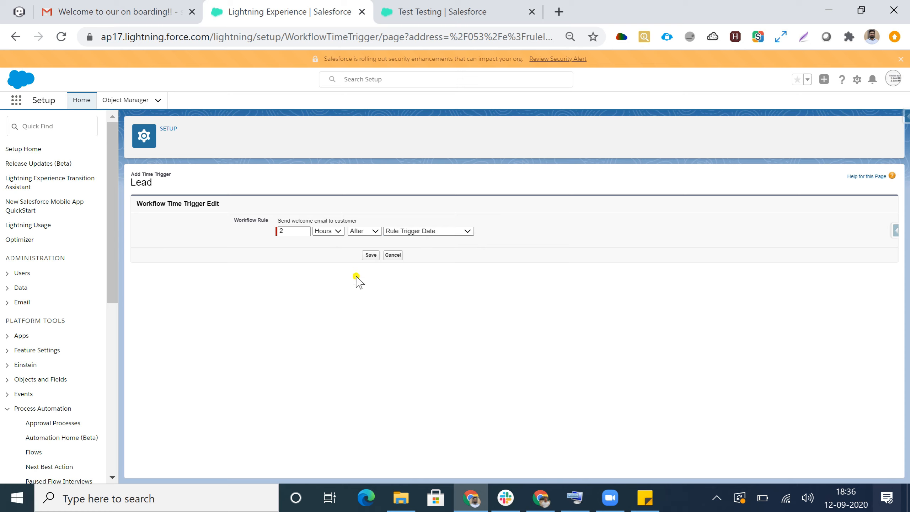
{"action": "left_click", "coordinate": [369, 255]}
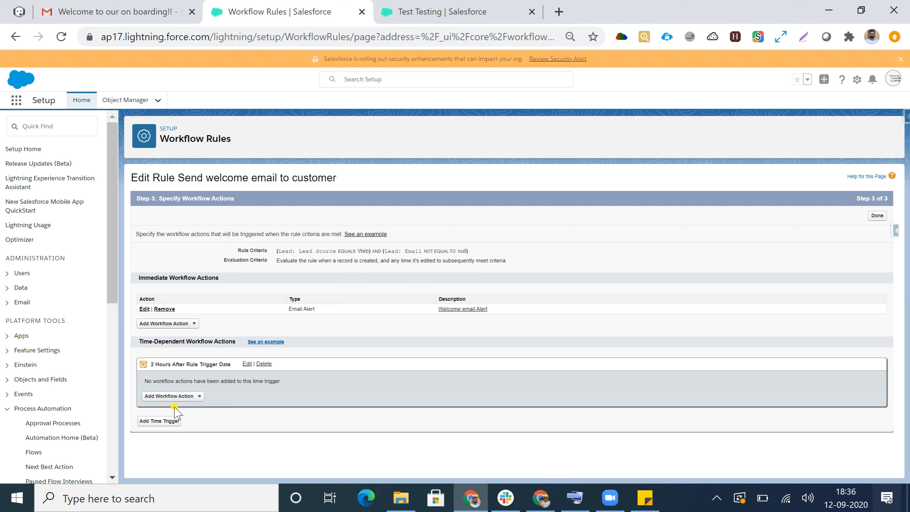
Add a new email alert to the 2-hour trigger, described as "Welcome email Alert time action", with the matching auto-filled unique name.
{"action": "left_click", "coordinate": [178, 396]}
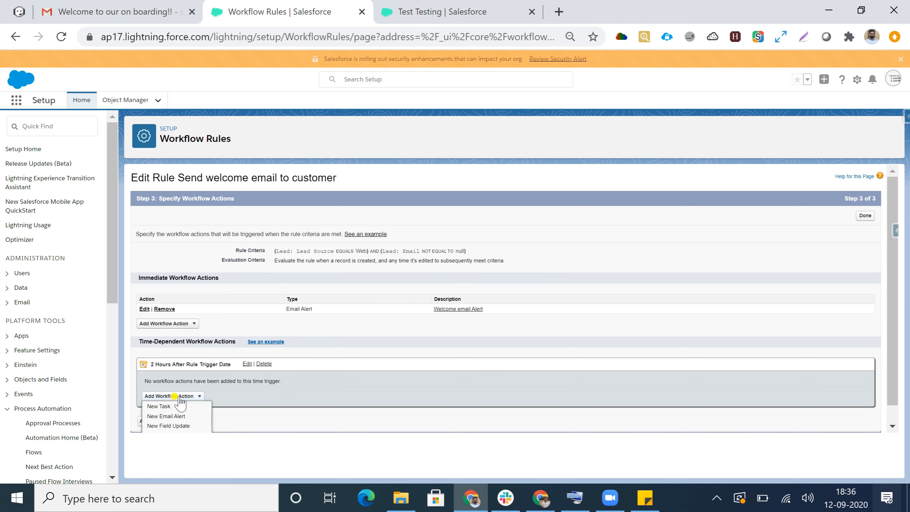
{"action": "left_click", "coordinate": [168, 416]}
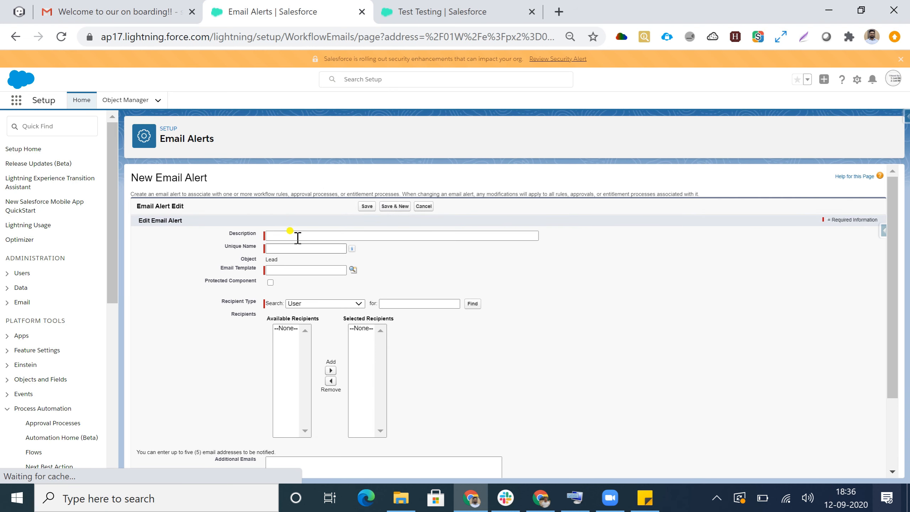
{"action": "left_click", "coordinate": [293, 235]}
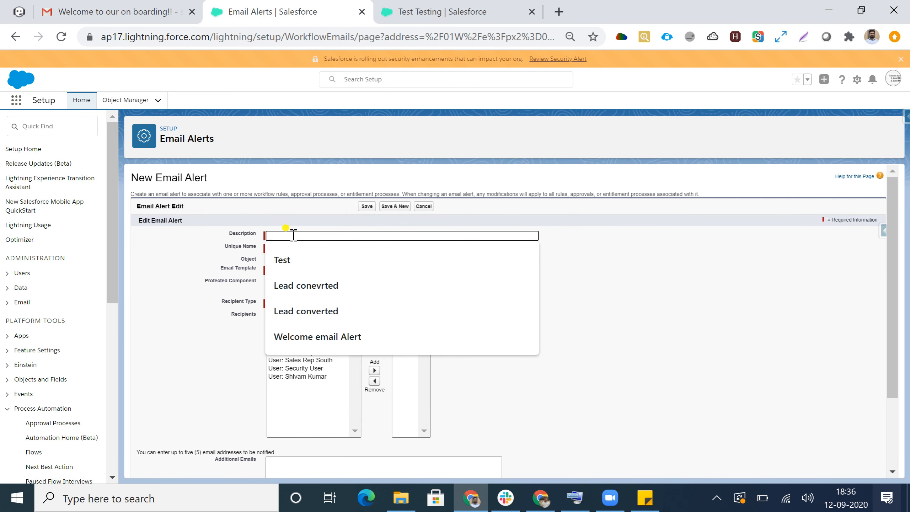
{"action": "left_click", "coordinate": [309, 336]}
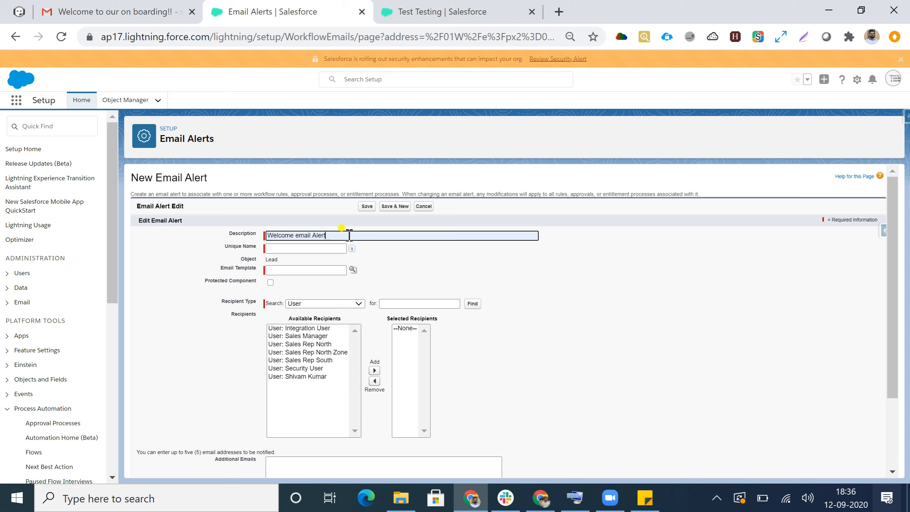
{"action": "type", "text": "t"}
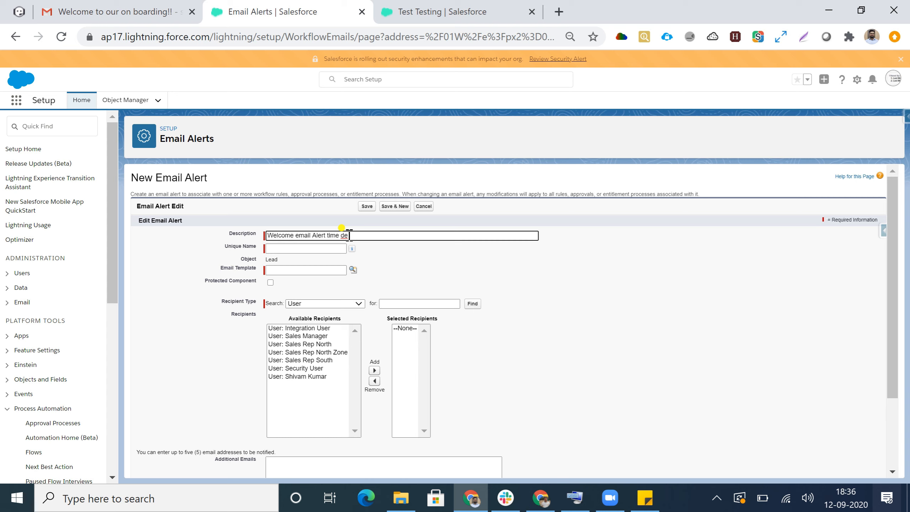
{"action": "type", "text": "ime action"}
{"action": "left_click", "coordinate": [328, 248]}
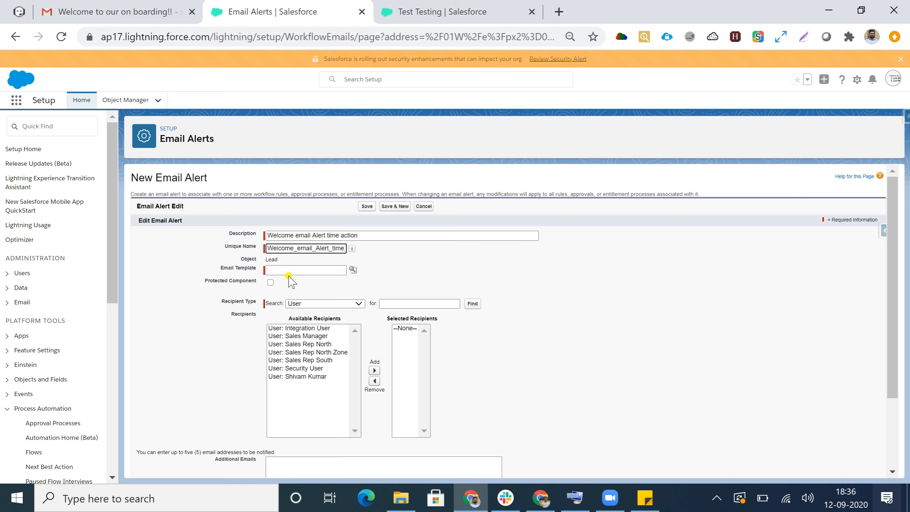
Look up "welcome" among the email templates and assign Welcome template to the alert.
{"action": "left_click", "coordinate": [352, 269]}
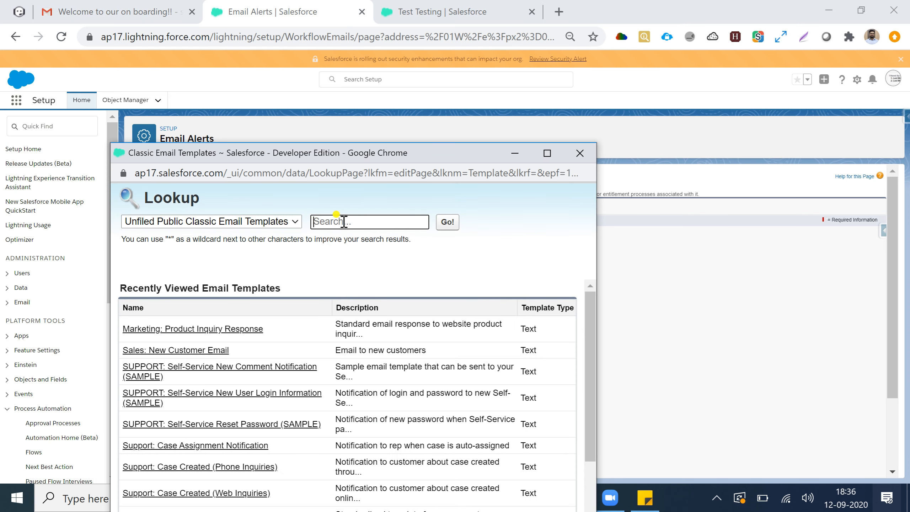
{"action": "type", "text": "Welcome"}
{"action": "left_click", "coordinate": [448, 221]}
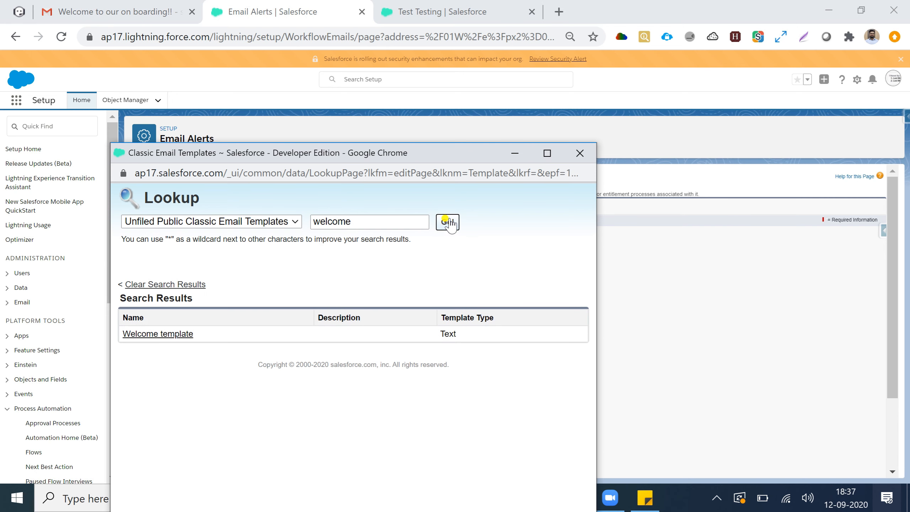
{"action": "left_click", "coordinate": [147, 334]}
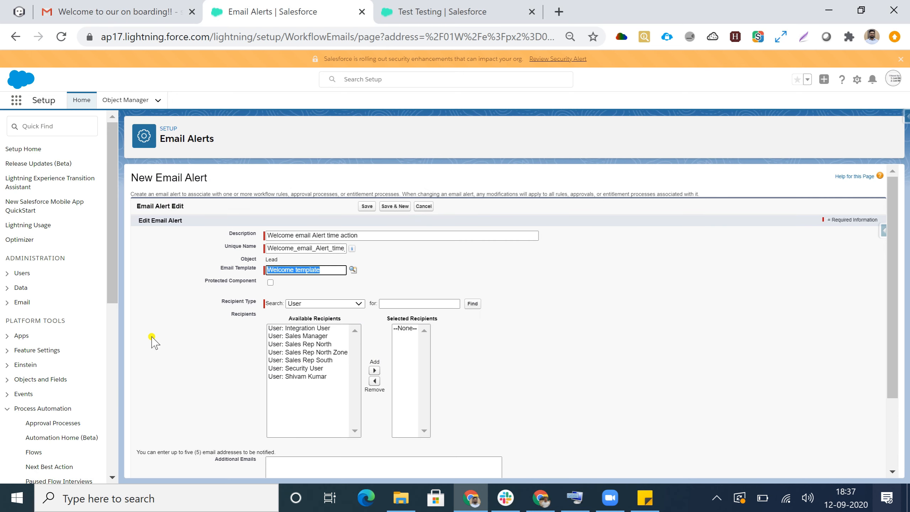
Add the lead's Email field as the alert's recipient, save the alert, and finish editing the rule's workflow actions.
{"action": "left_click", "coordinate": [308, 303]}
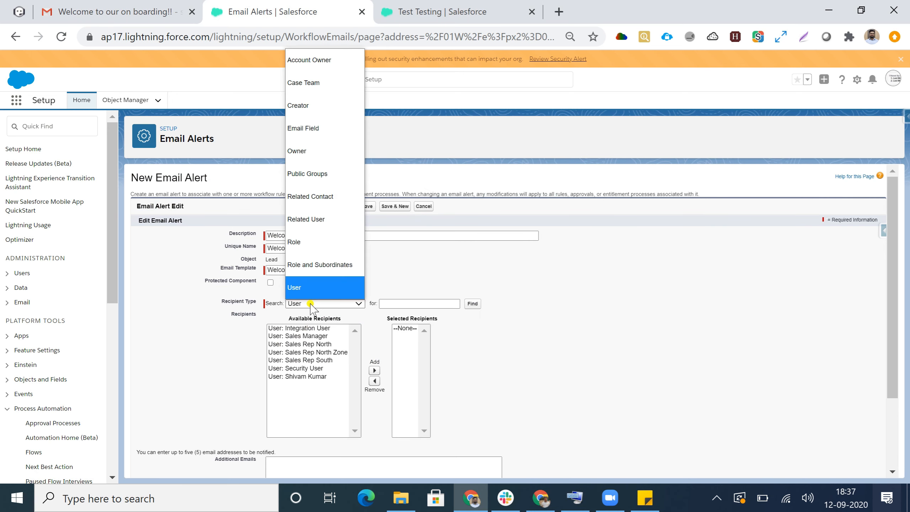
{"action": "left_click", "coordinate": [312, 131]}
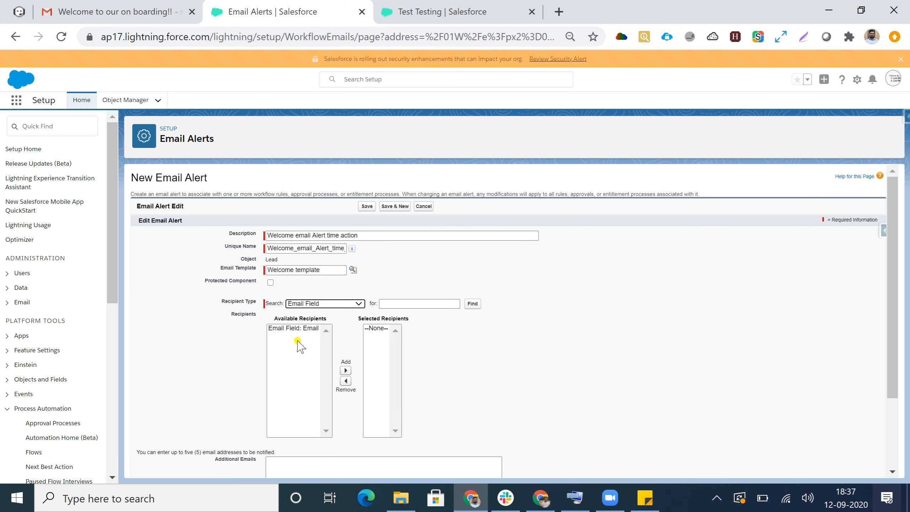
{"action": "left_click", "coordinate": [294, 328]}
{"action": "left_click", "coordinate": [345, 370]}
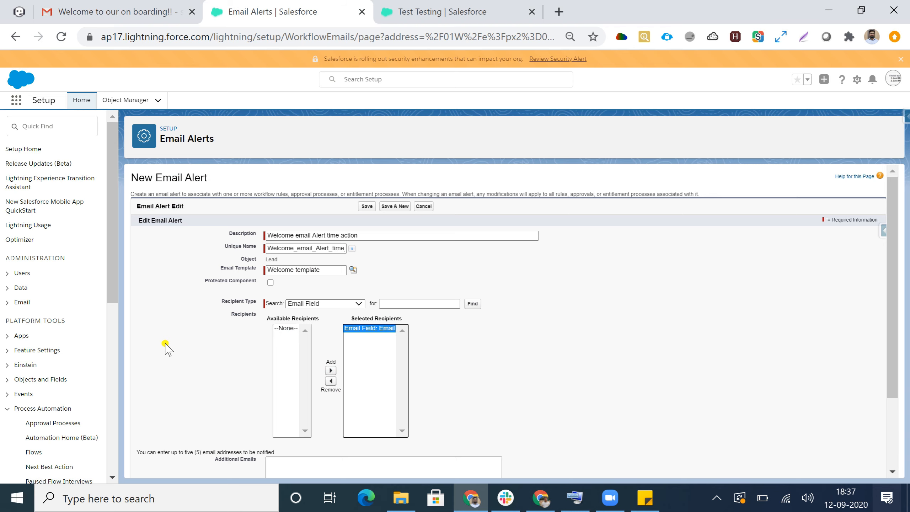
{"action": "scroll", "coordinate": [166, 347], "scroll_direction": "down", "scroll_amount": 3}
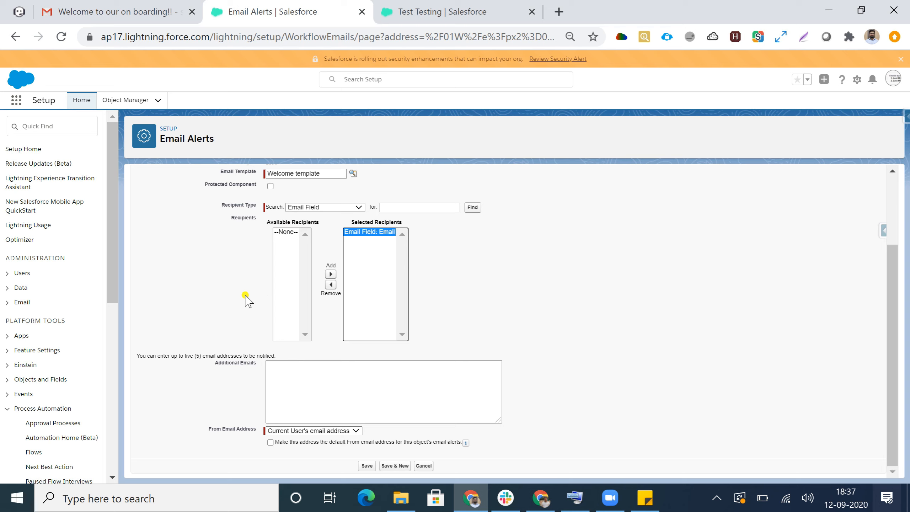
{"action": "left_click", "coordinate": [366, 466]}
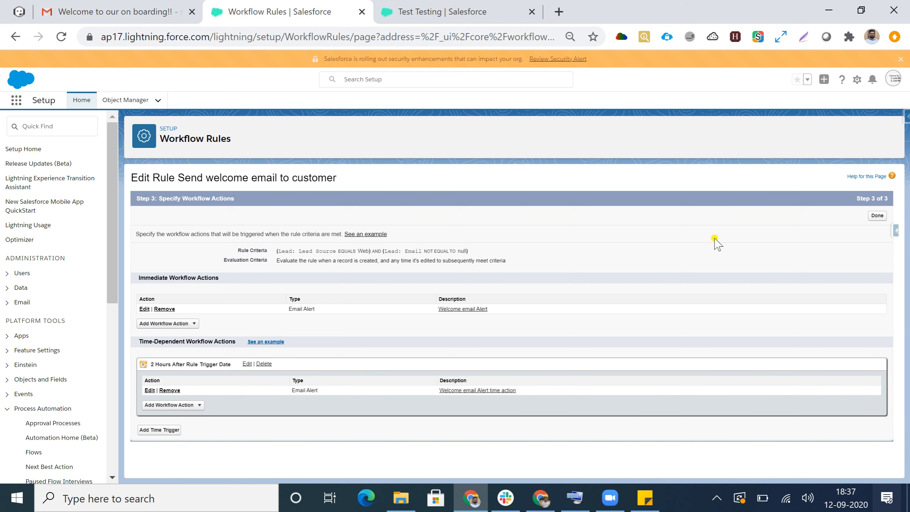
{"action": "left_click", "coordinate": [877, 217]}
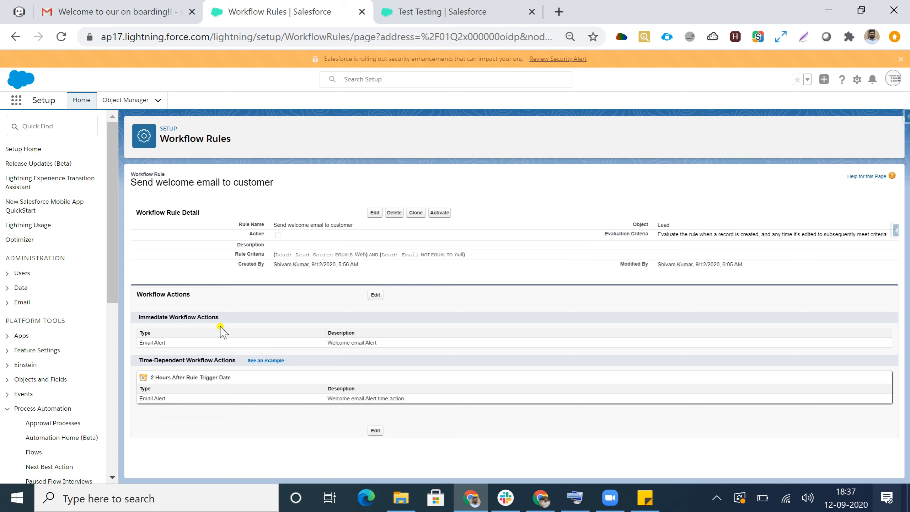
Activate the workflow rule, choosing the administrator's own user as the Default Workflow User and saving the process automation settings.
{"action": "left_click", "coordinate": [438, 214]}
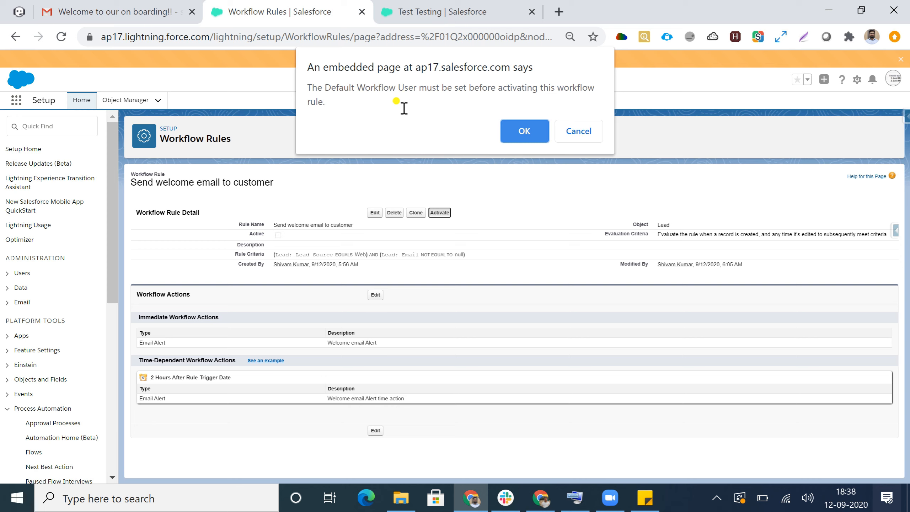
{"action": "left_click", "coordinate": [524, 131]}
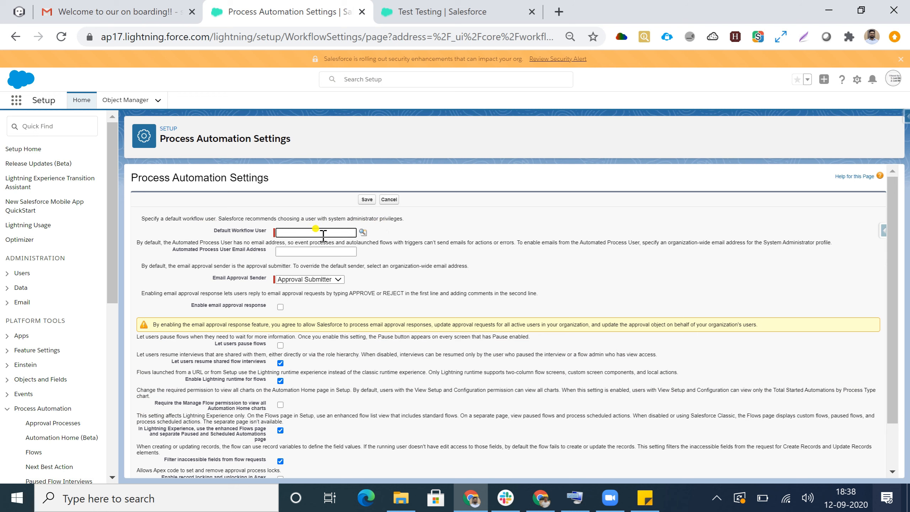
{"action": "left_click", "coordinate": [363, 232]}
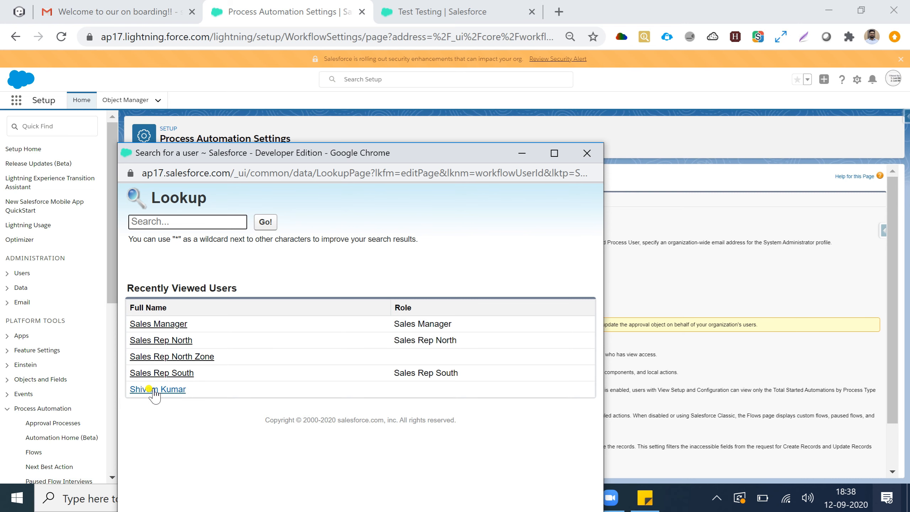
{"action": "left_click", "coordinate": [154, 390]}
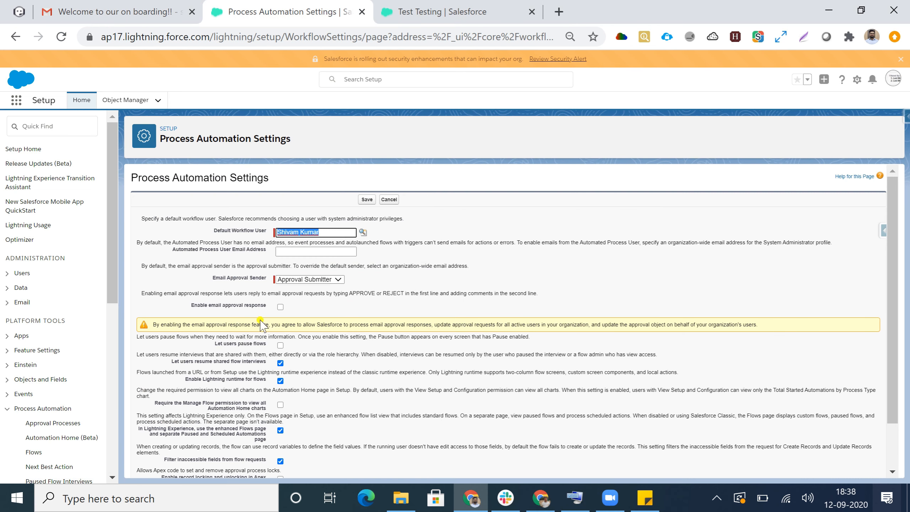
{"action": "left_click", "coordinate": [366, 200]}
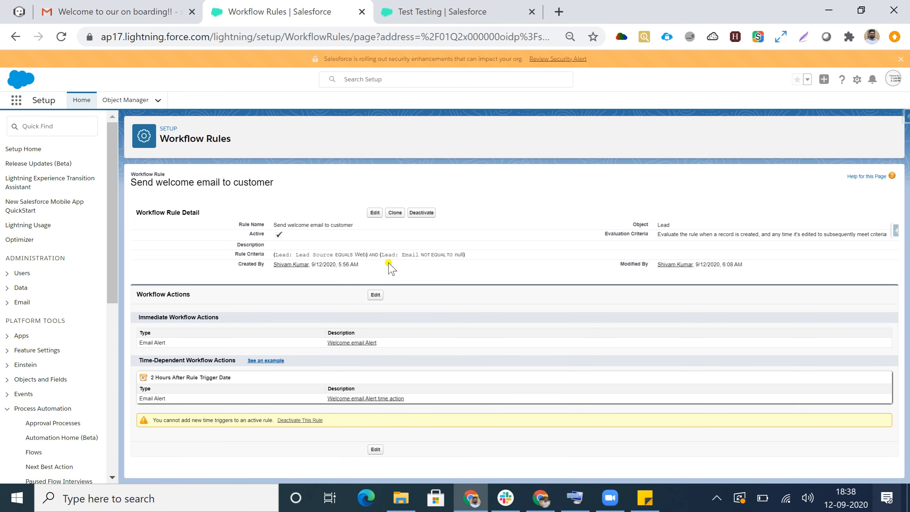
Find the Time-Based Workflow queue in Setup and search it for entries where Object equals Lead.
{"action": "left_click", "coordinate": [40, 126]}
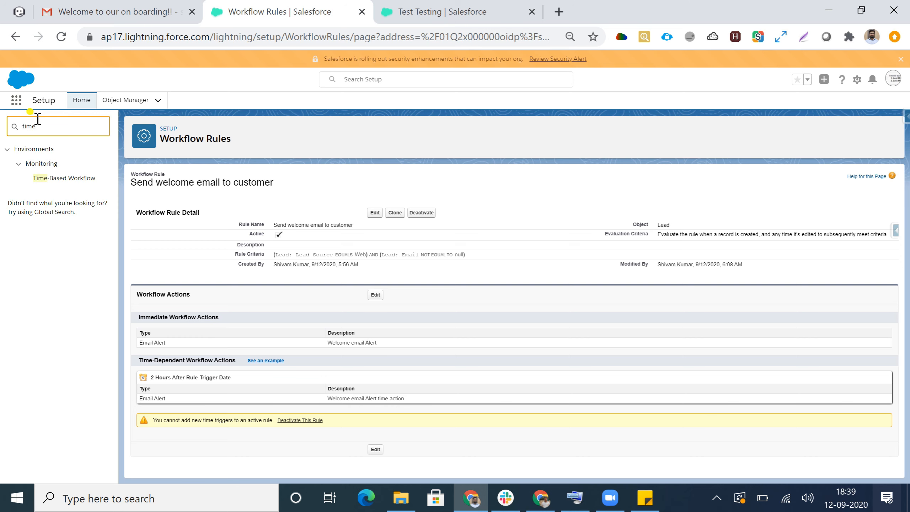
{"action": "left_click", "coordinate": [64, 181]}
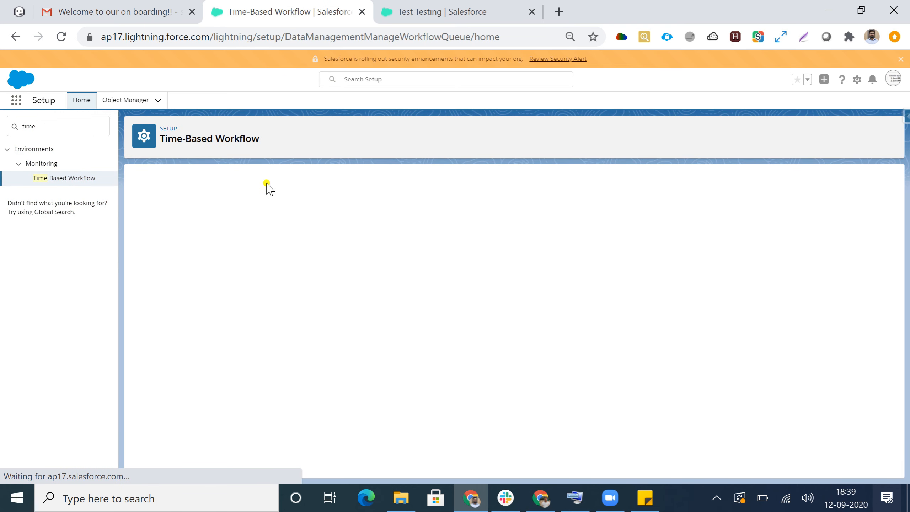
{"action": "left_click", "coordinate": [199, 216]}
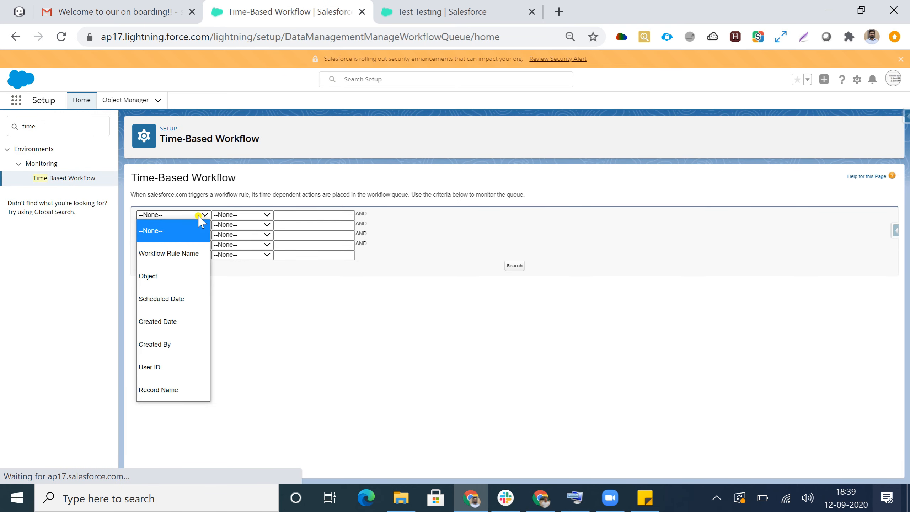
{"action": "left_click", "coordinate": [162, 276]}
{"action": "left_click", "coordinate": [243, 215]}
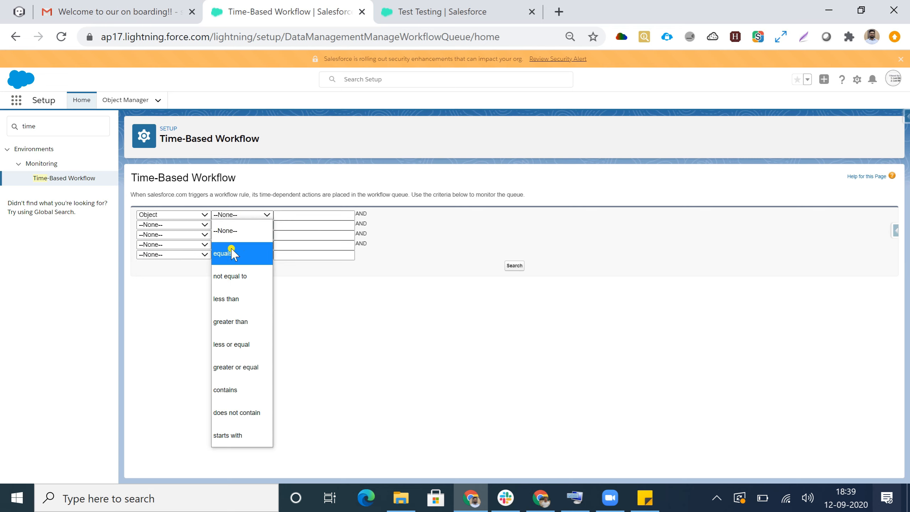
{"action": "left_click", "coordinate": [227, 254]}
{"action": "left_click", "coordinate": [315, 215]}
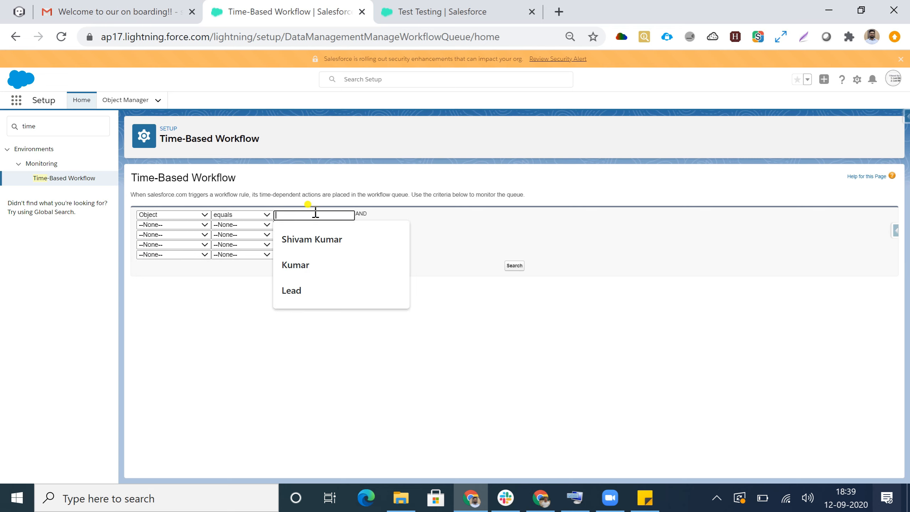
{"action": "type", "text": "Lead"}
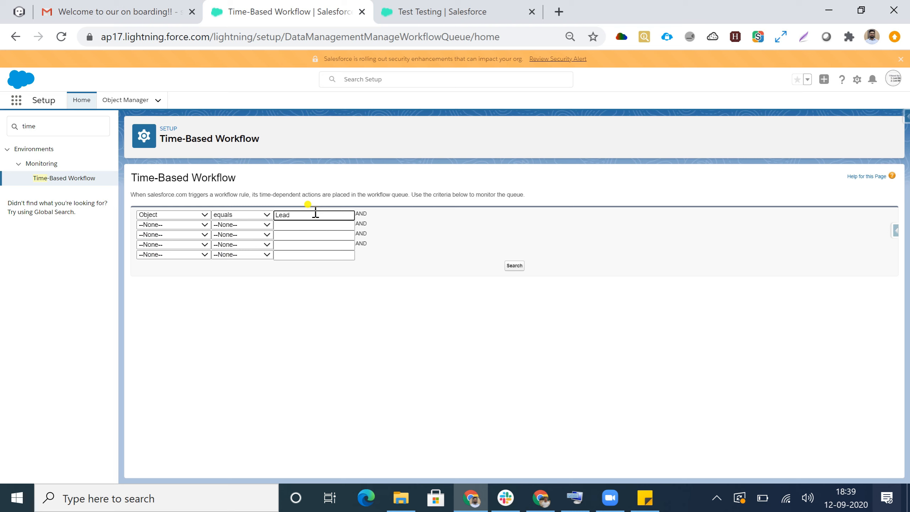
{"action": "left_click", "coordinate": [515, 265]}
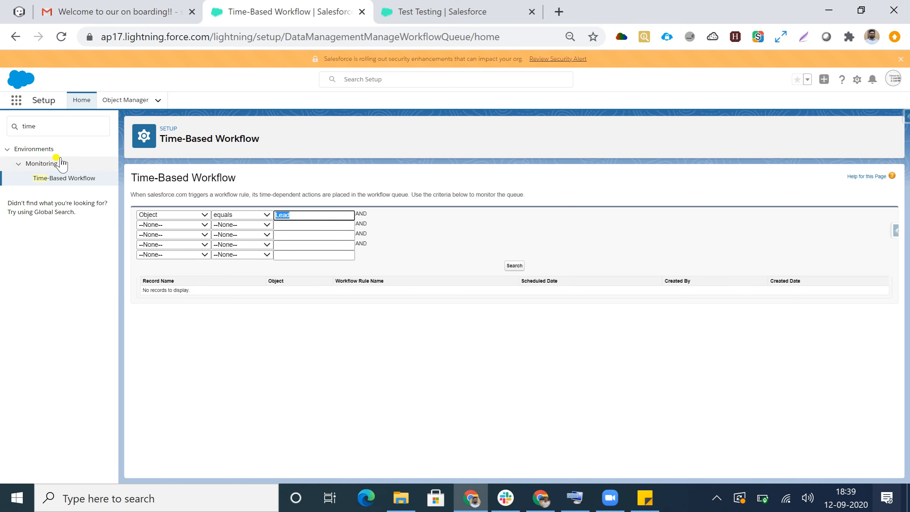
Start a new lead in the Sales app with salutation Mr., first name Test and last name "Testing Time action".
{"action": "left_click", "coordinate": [412, 5]}
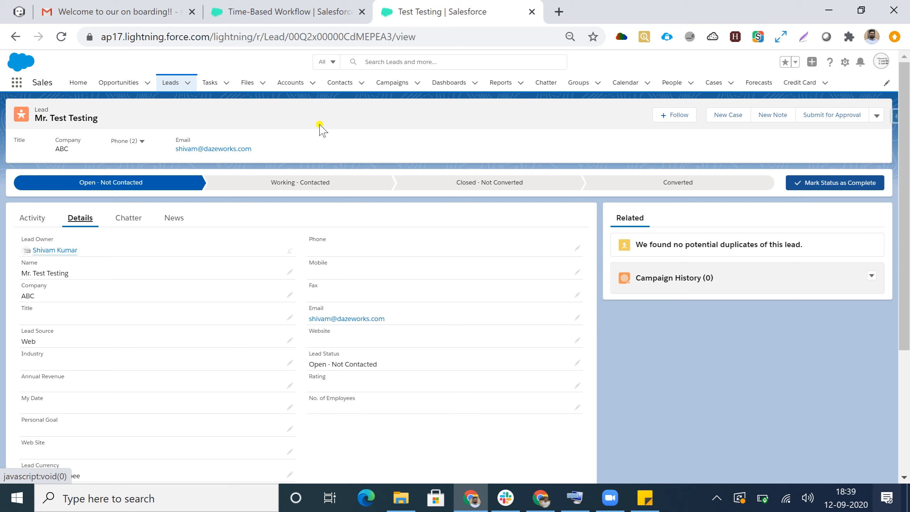
{"action": "left_click", "coordinate": [168, 81]}
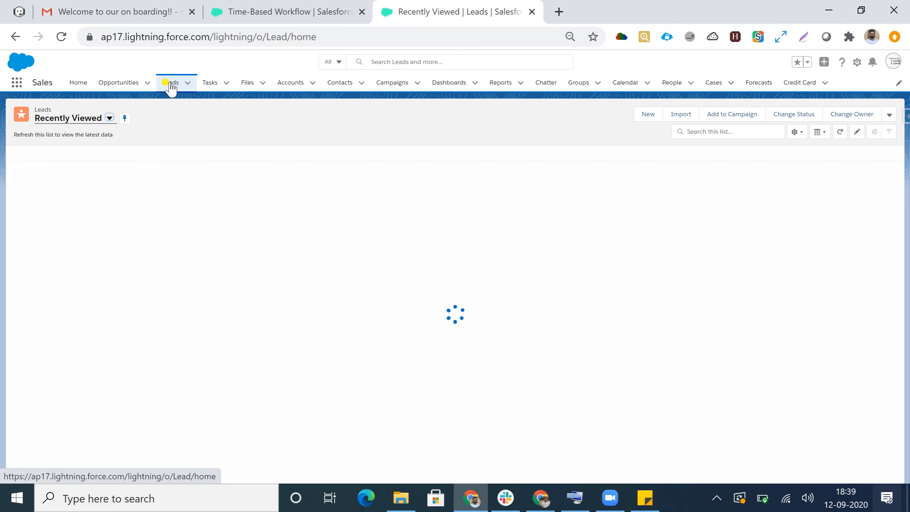
{"action": "left_click", "coordinate": [647, 115]}
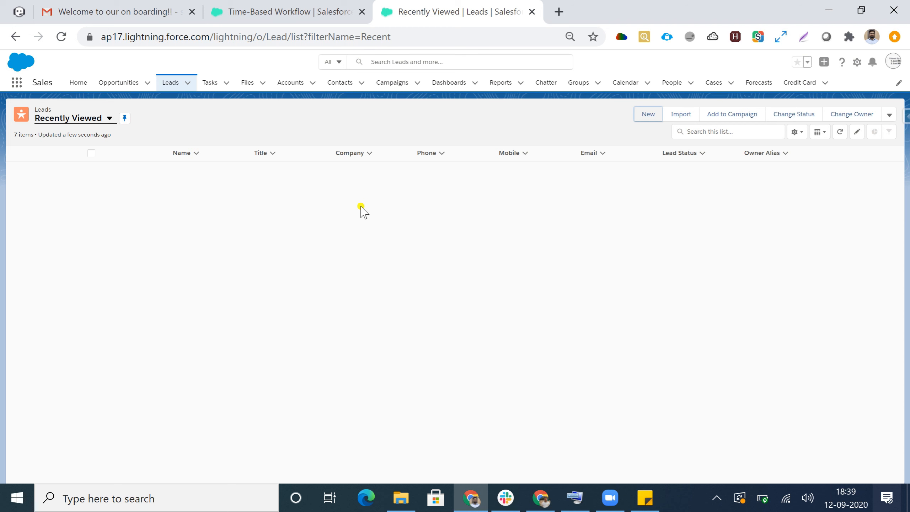
{"action": "left_click", "coordinate": [645, 115]}
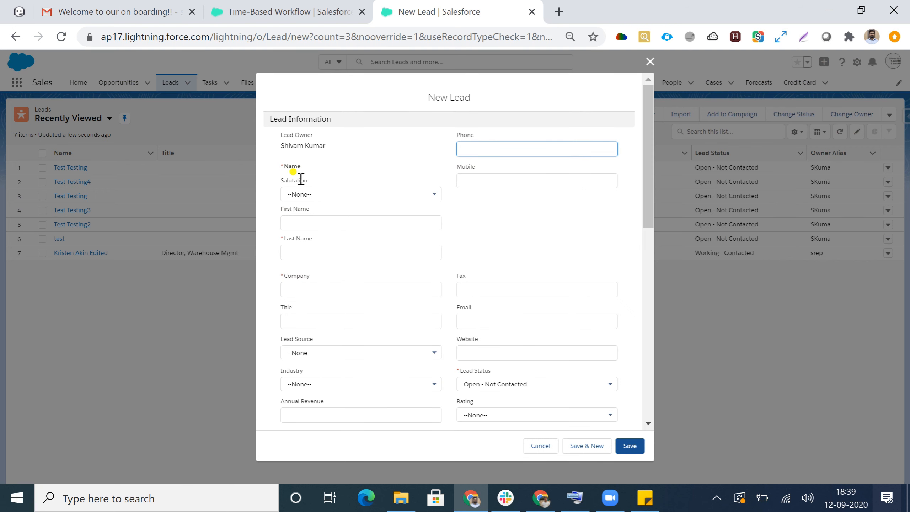
{"action": "left_click", "coordinate": [300, 194]}
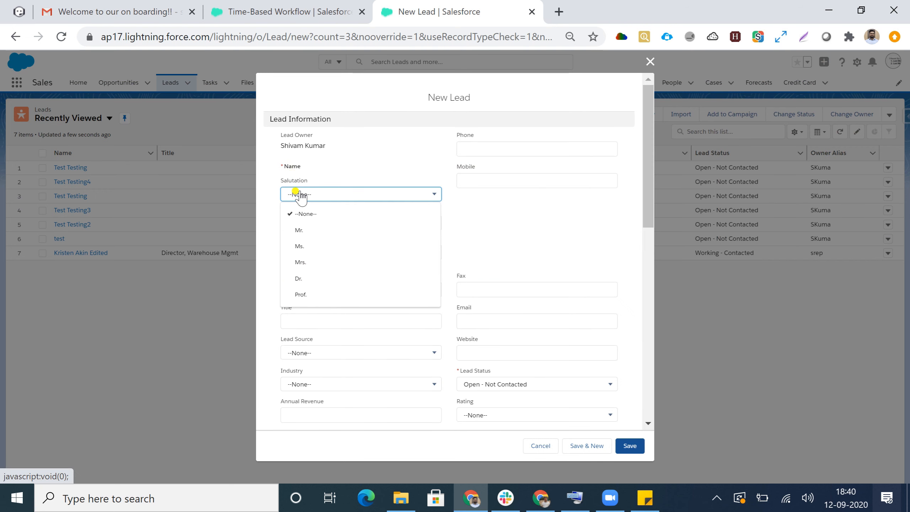
{"action": "left_click", "coordinate": [300, 231]}
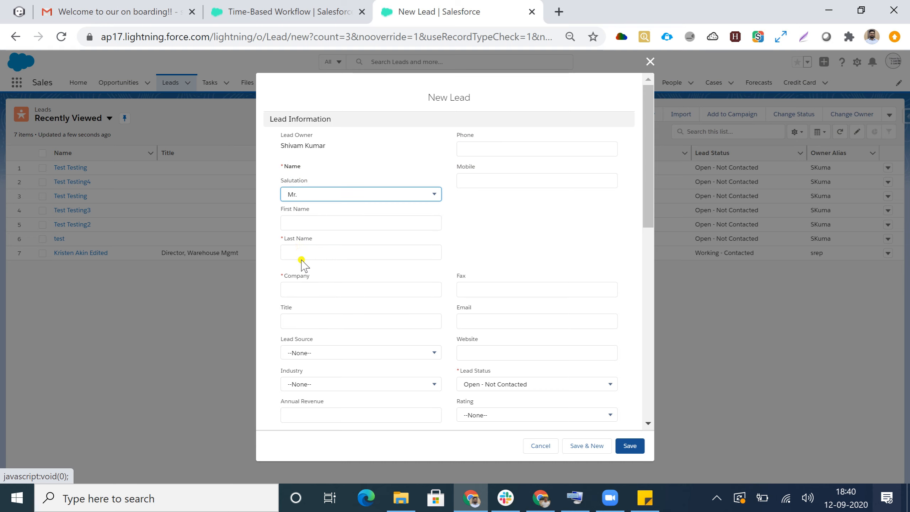
{"action": "left_click", "coordinate": [300, 223]}
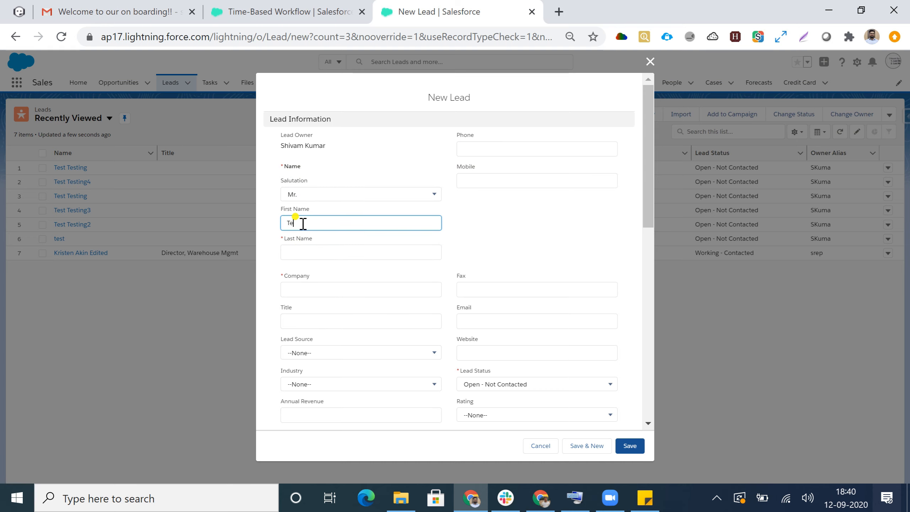
{"action": "left_click", "coordinate": [304, 257]}
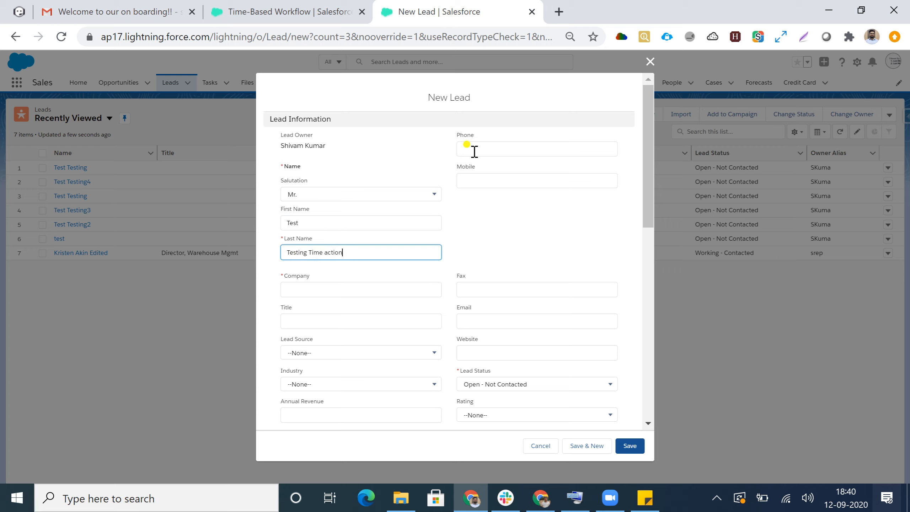
Set the lead's company to ABC, fill in the contact's email, choose Web as lead source, and save the lead.
{"action": "left_click", "coordinate": [321, 290]}
{"action": "type", "text": "ABC"}
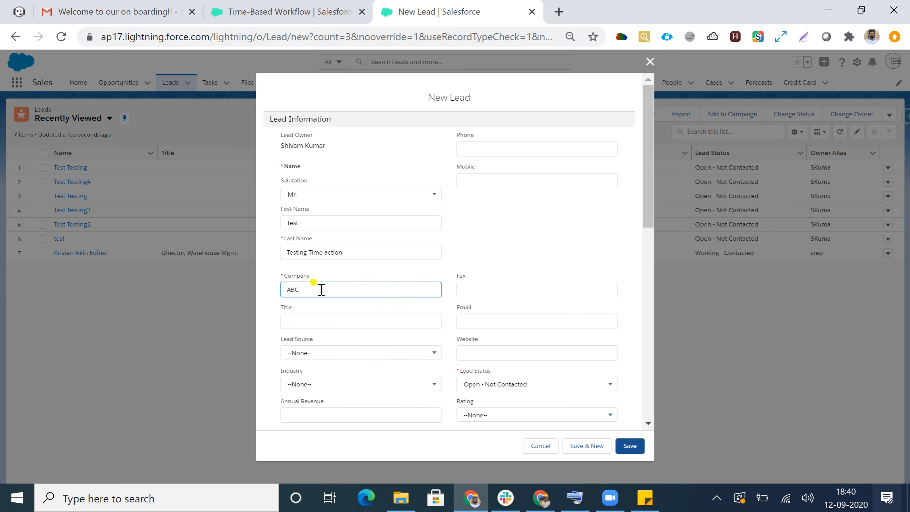
{"action": "left_click", "coordinate": [475, 322]}
{"action": "left_click", "coordinate": [486, 346]}
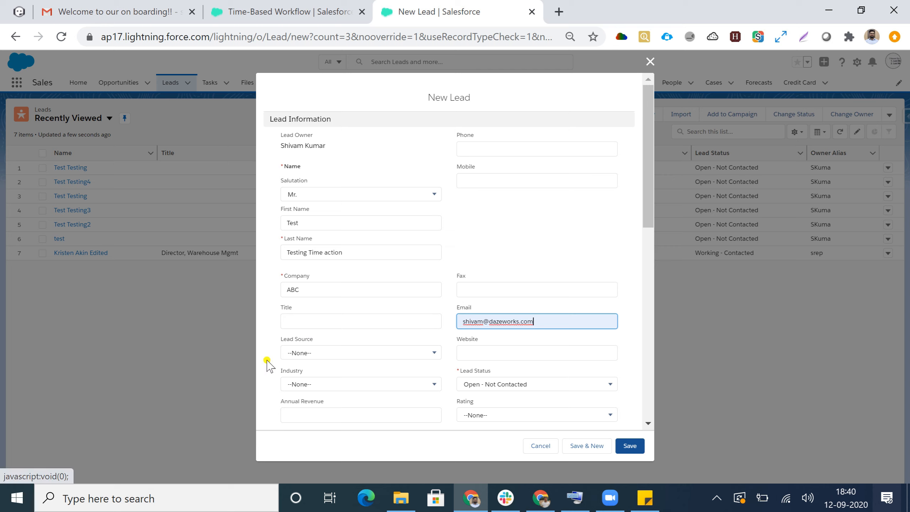
{"action": "left_click", "coordinate": [314, 352]}
{"action": "left_click", "coordinate": [304, 352]}
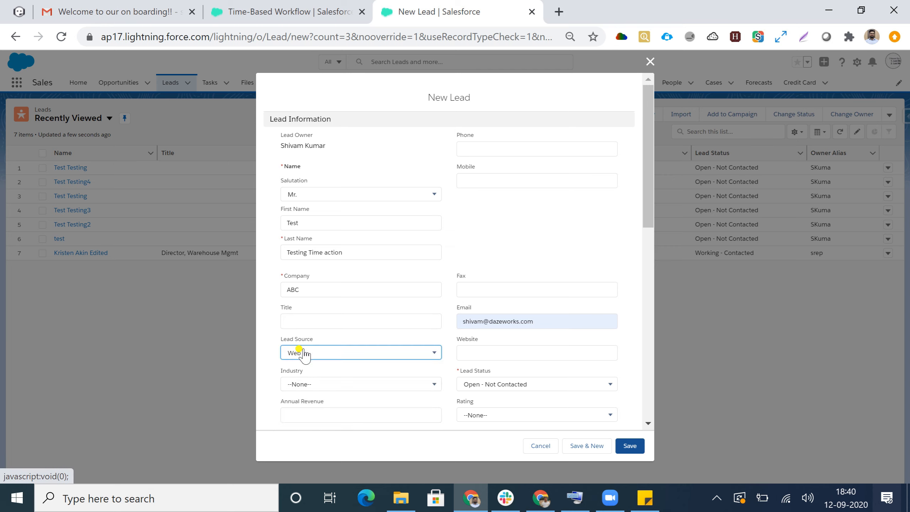
{"action": "left_click", "coordinate": [630, 445]}
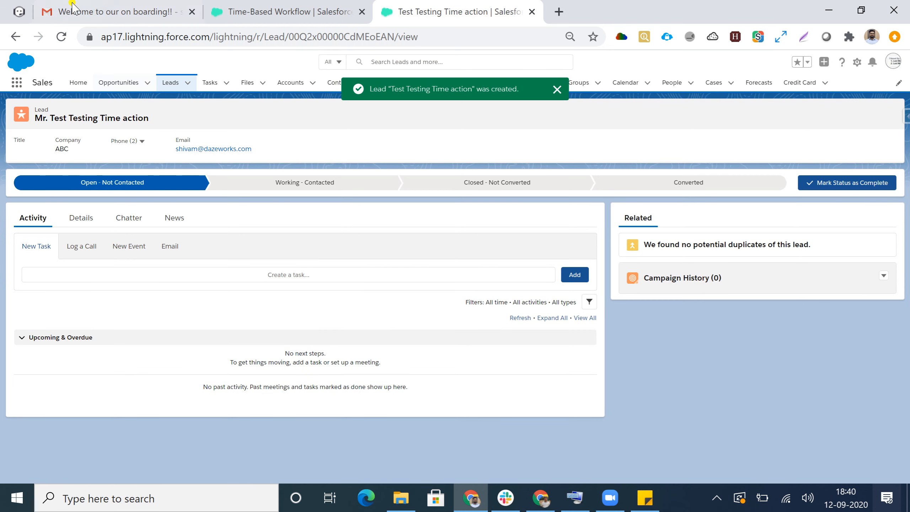
Switch to Gmail, open the newest "Welcome to our on boarding!!" email in the inbox, and mark it as safe.
{"action": "left_click", "coordinate": [86, 11]}
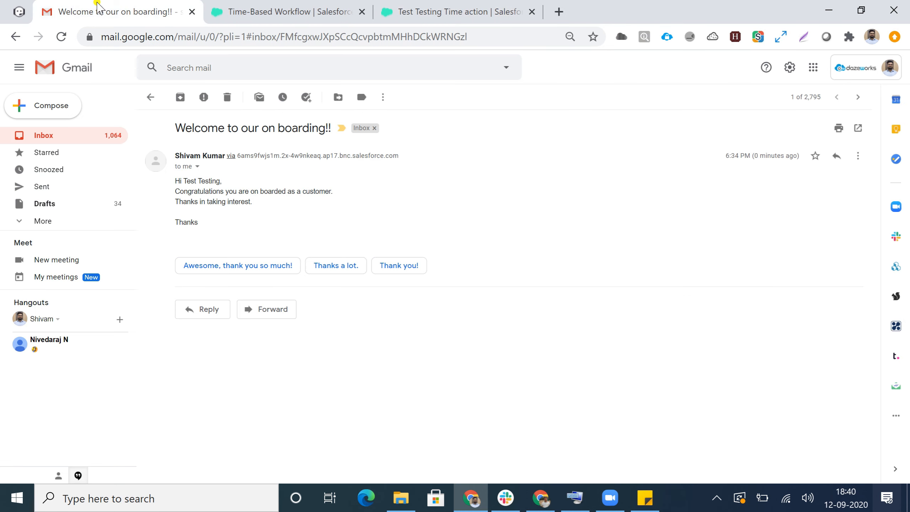
{"action": "left_click", "coordinate": [35, 136]}
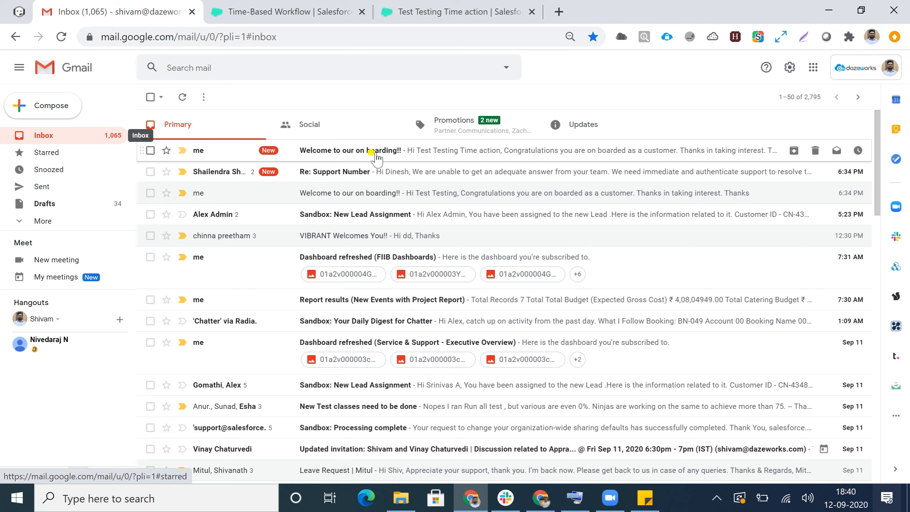
{"action": "left_click", "coordinate": [370, 153]}
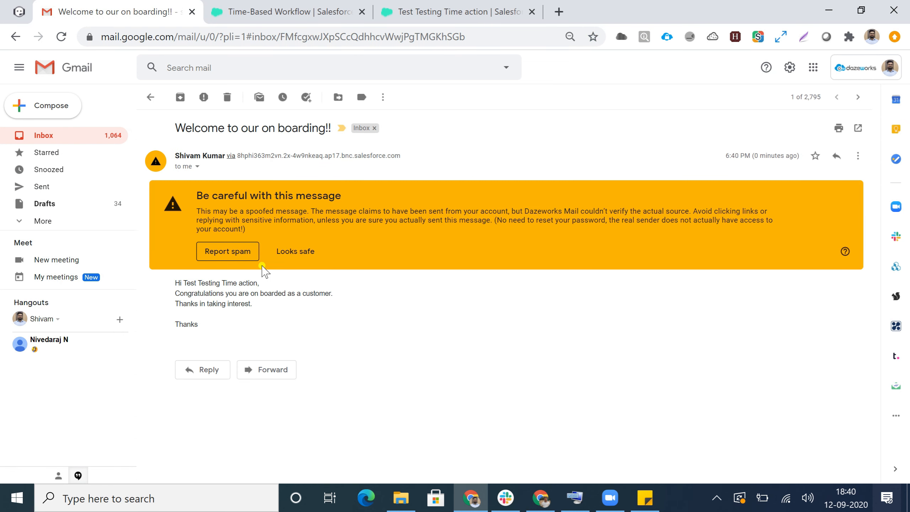
{"action": "left_click", "coordinate": [292, 253]}
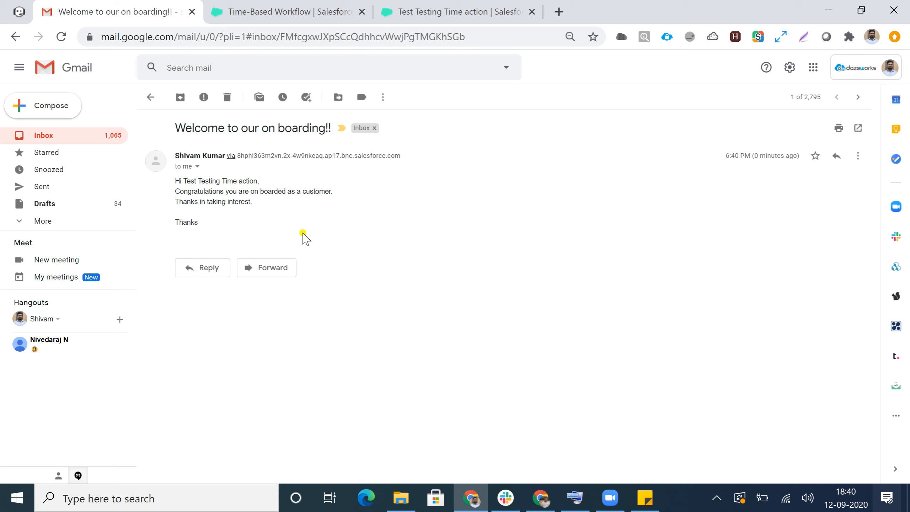
Return to Salesforce Setup, reload the Time-Based Workflow queue, and search it again for entries where Object equals Lead.
{"action": "left_click", "coordinate": [286, 5]}
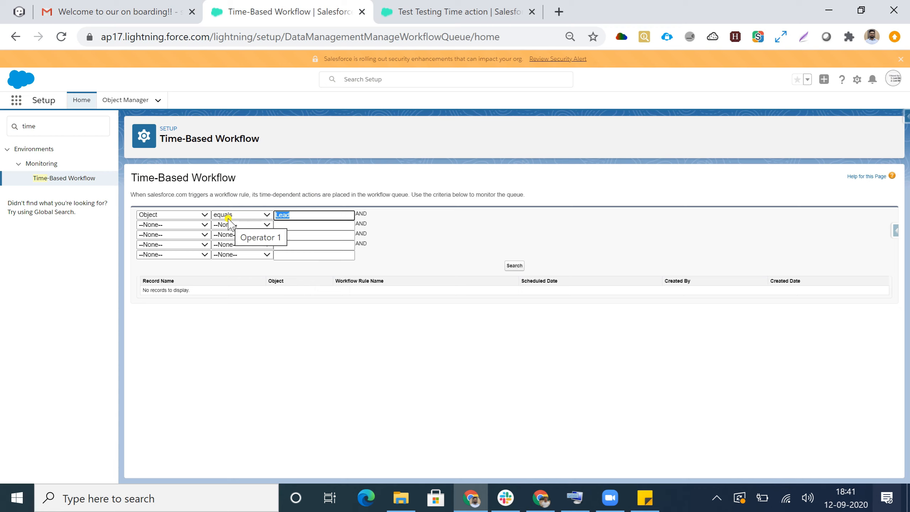
{"action": "left_click", "coordinate": [60, 42]}
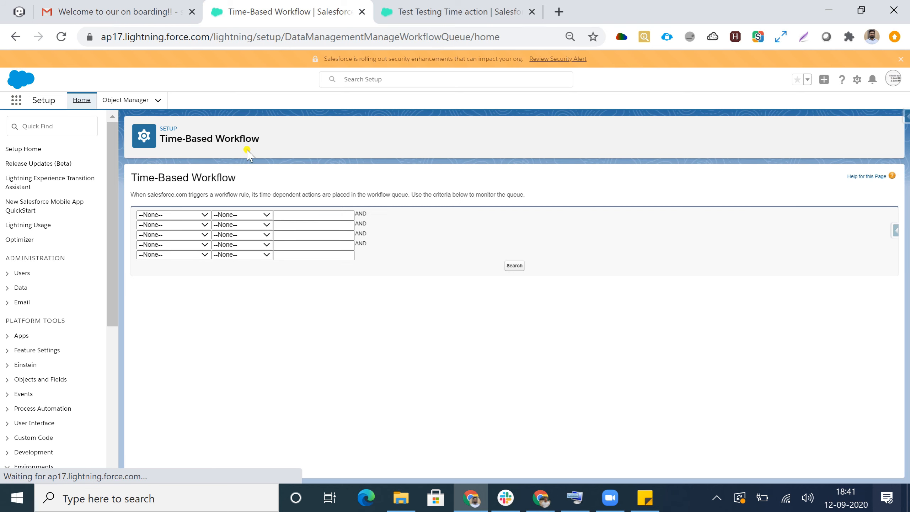
{"action": "left_click", "coordinate": [174, 215]}
{"action": "left_click", "coordinate": [174, 214]}
{"action": "left_click", "coordinate": [175, 215]}
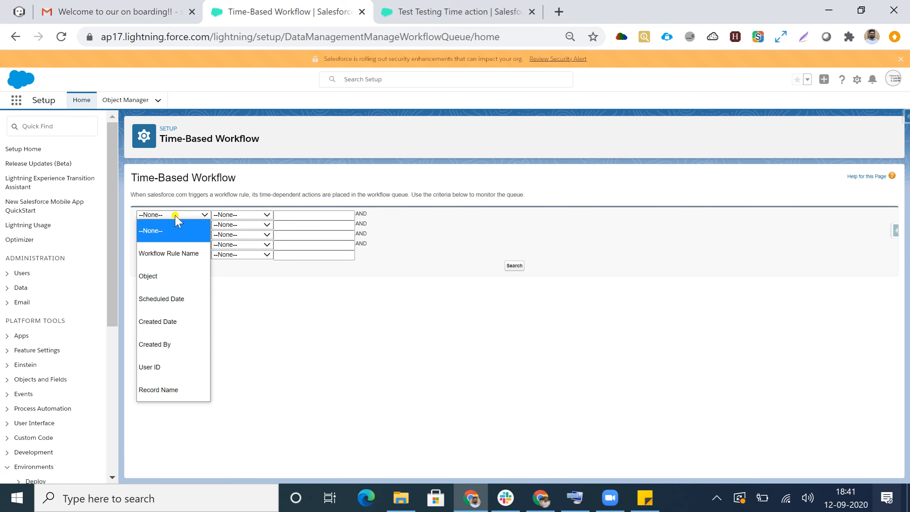
{"action": "left_click", "coordinate": [152, 273]}
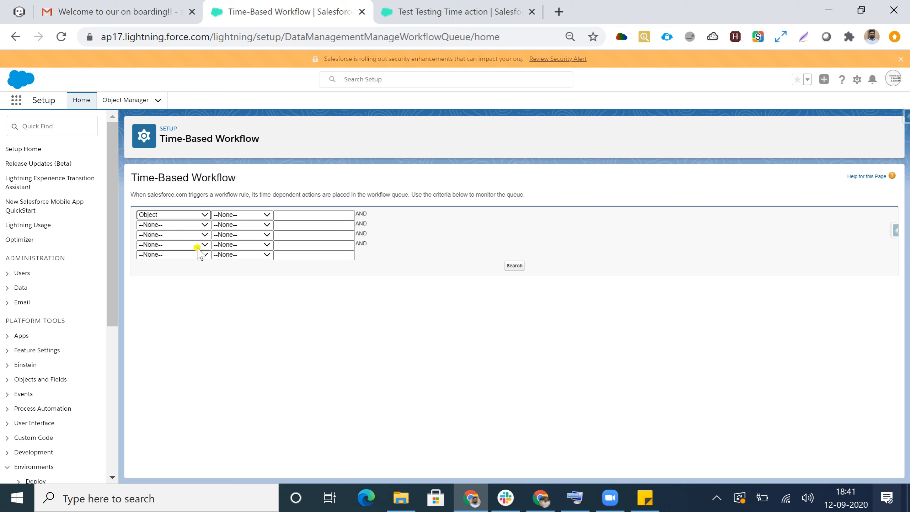
{"action": "left_click", "coordinate": [242, 215]}
{"action": "left_click", "coordinate": [242, 251]}
{"action": "left_click", "coordinate": [311, 215]}
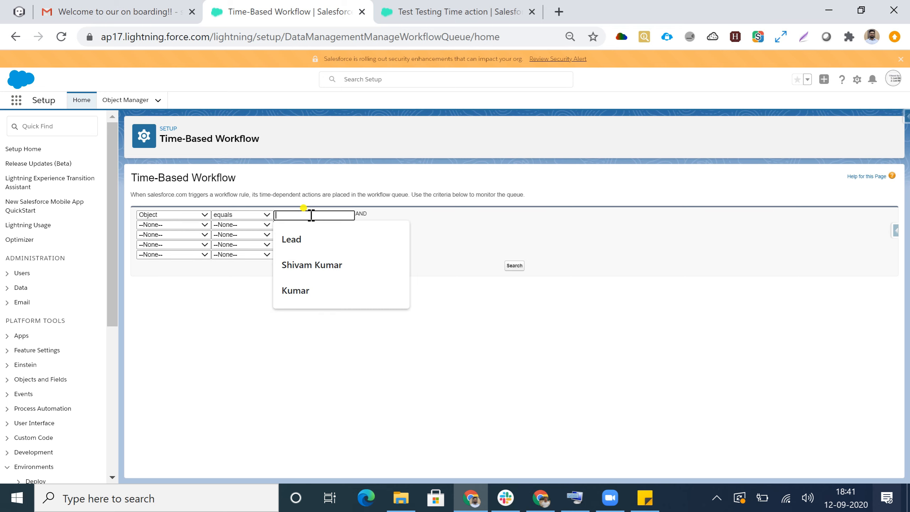
{"action": "left_click", "coordinate": [287, 239]}
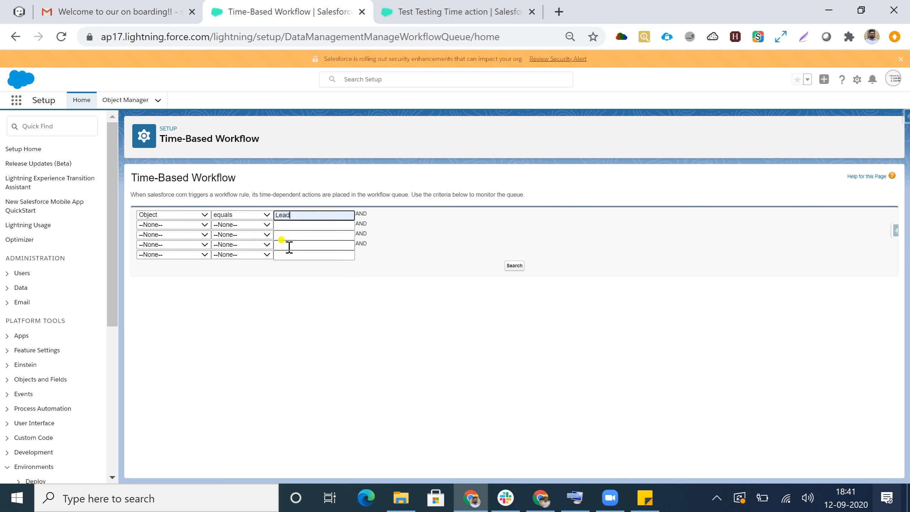
{"action": "left_click", "coordinate": [515, 266]}
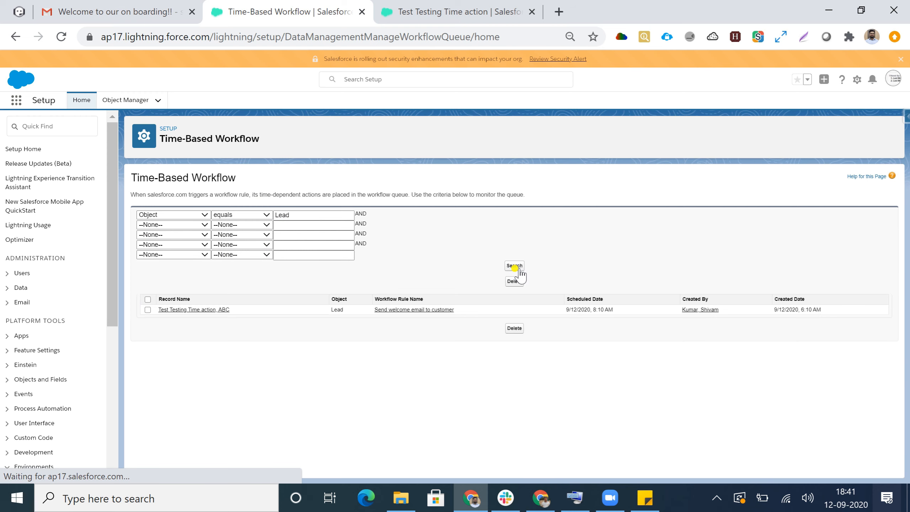